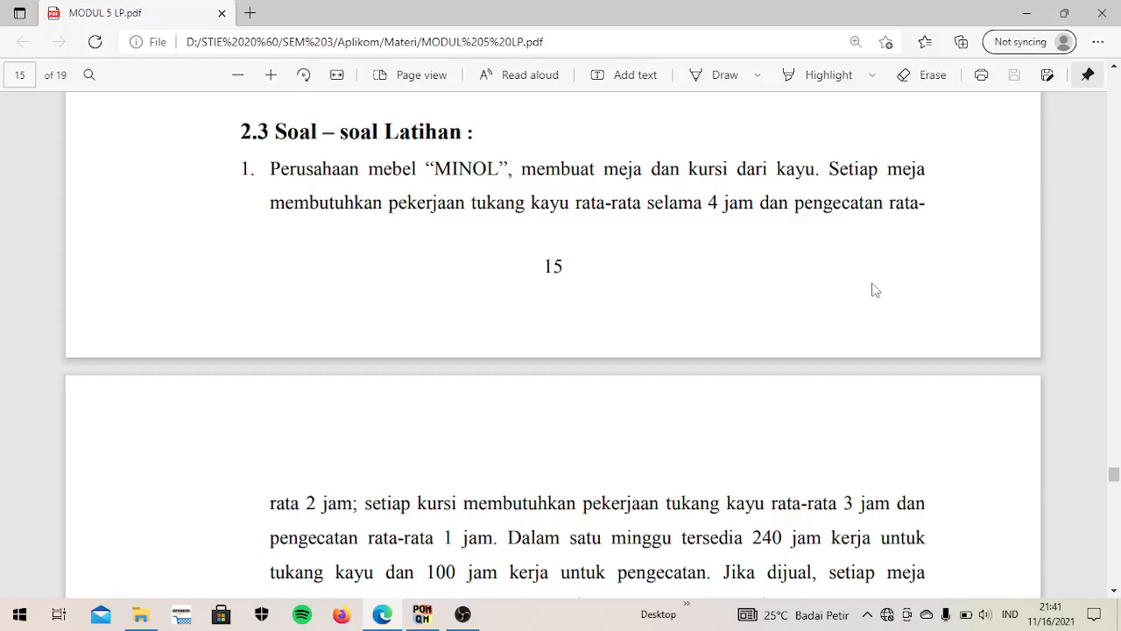
# - Read exercise 1 in section 2.3 about the MINOL furniture company, including its working-hours table and the question
pyautogui.scroll(-4, 874, 289)
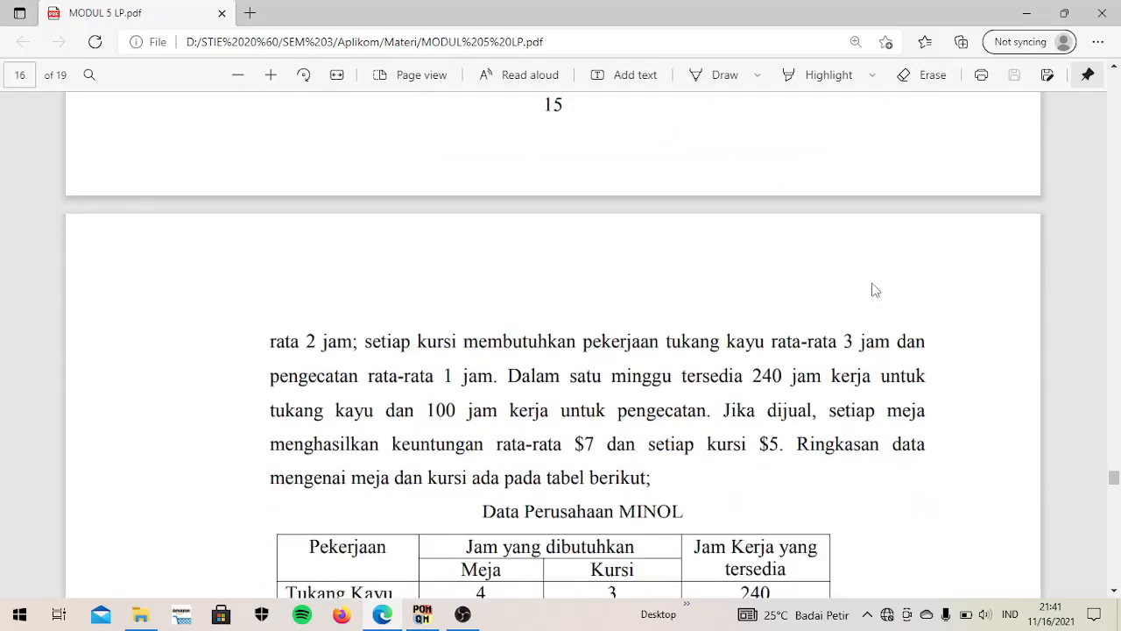
pyautogui.scroll(-2, 874, 289)
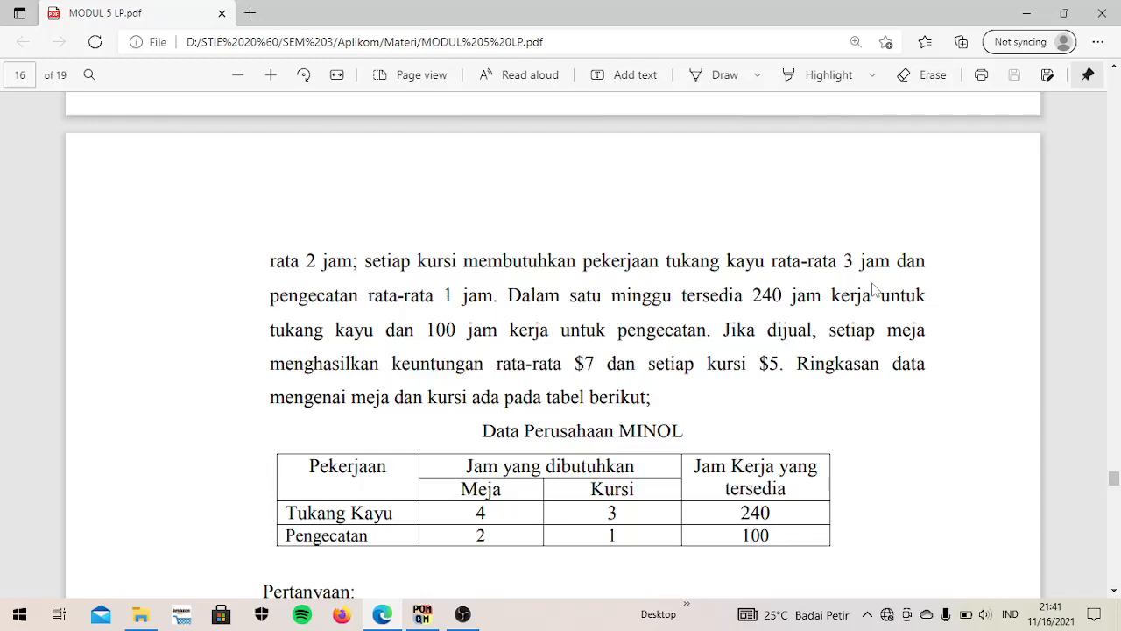
pyautogui.scroll(-1, 873, 291)
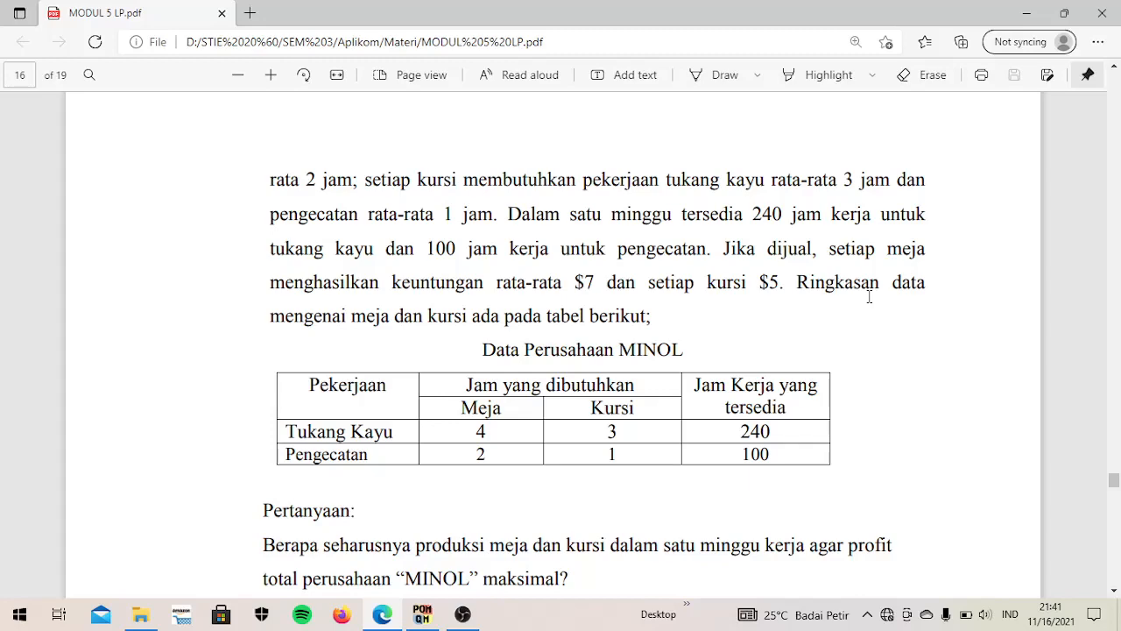
pyautogui.scroll(-1, 869, 297)
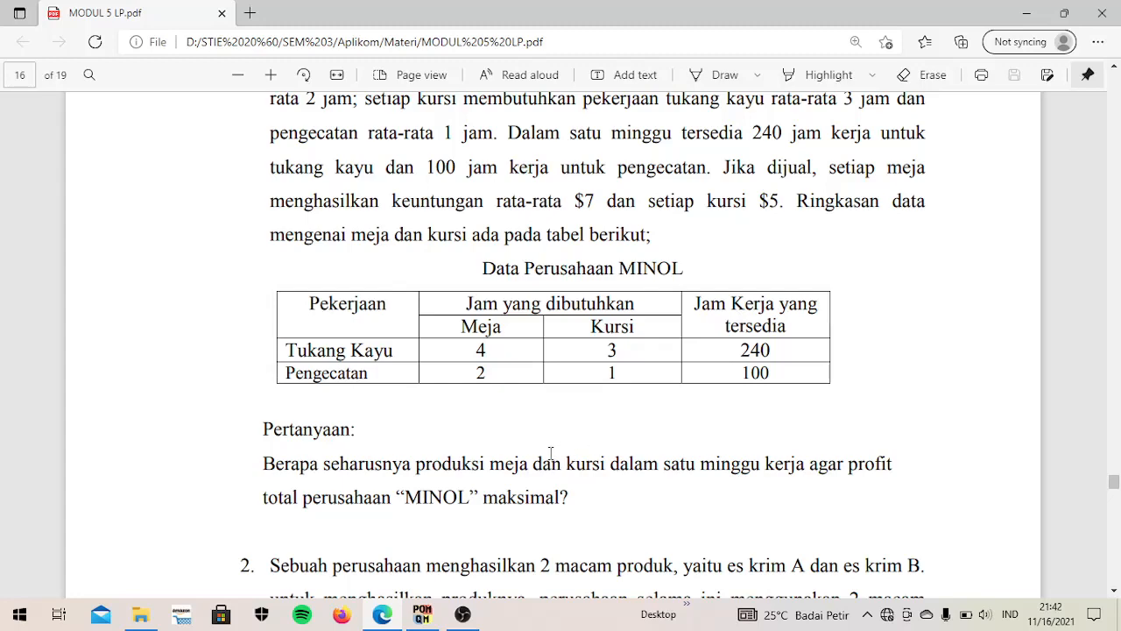
# - Switch to QM for Windows and start a new problem in the Linear Programming module
pyautogui.click(424, 617)
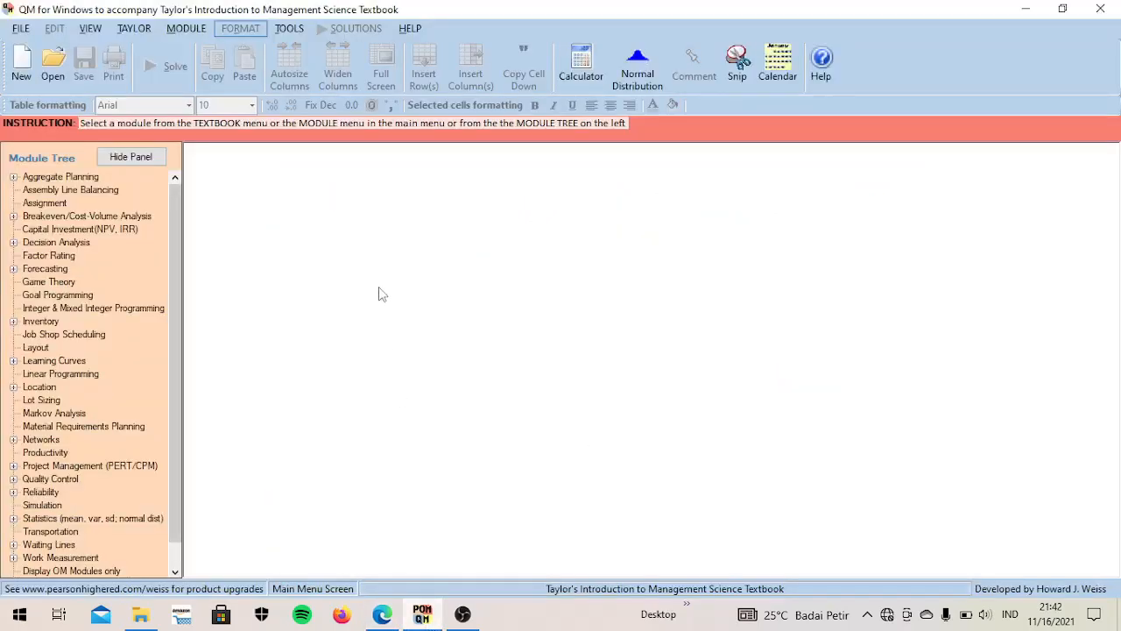
pyautogui.click(175, 28)
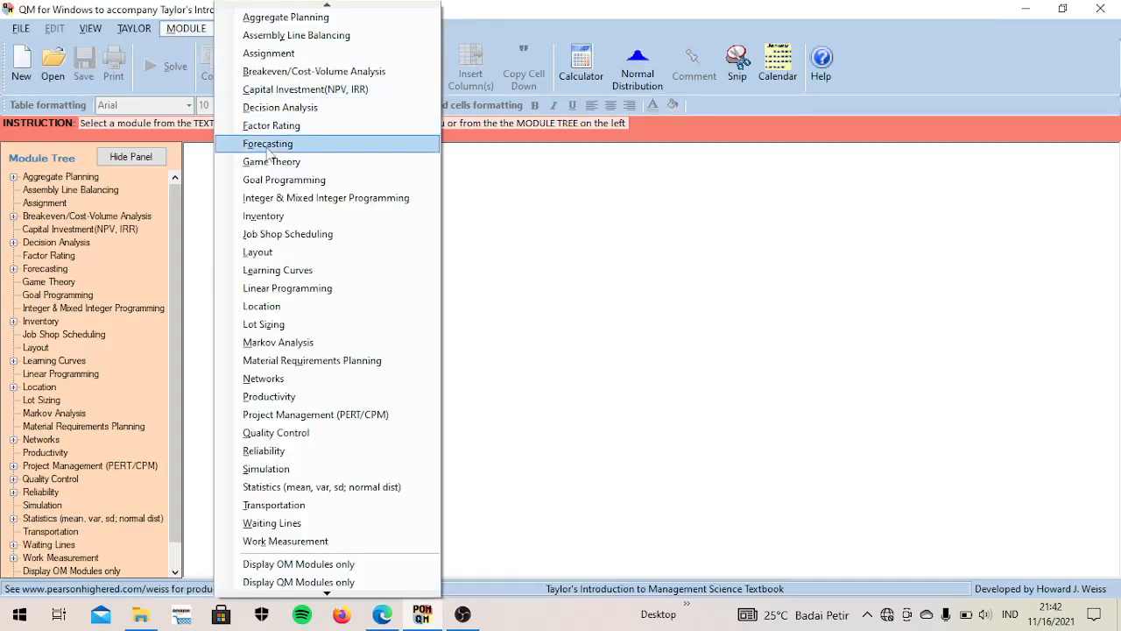
pyautogui.click(288, 288)
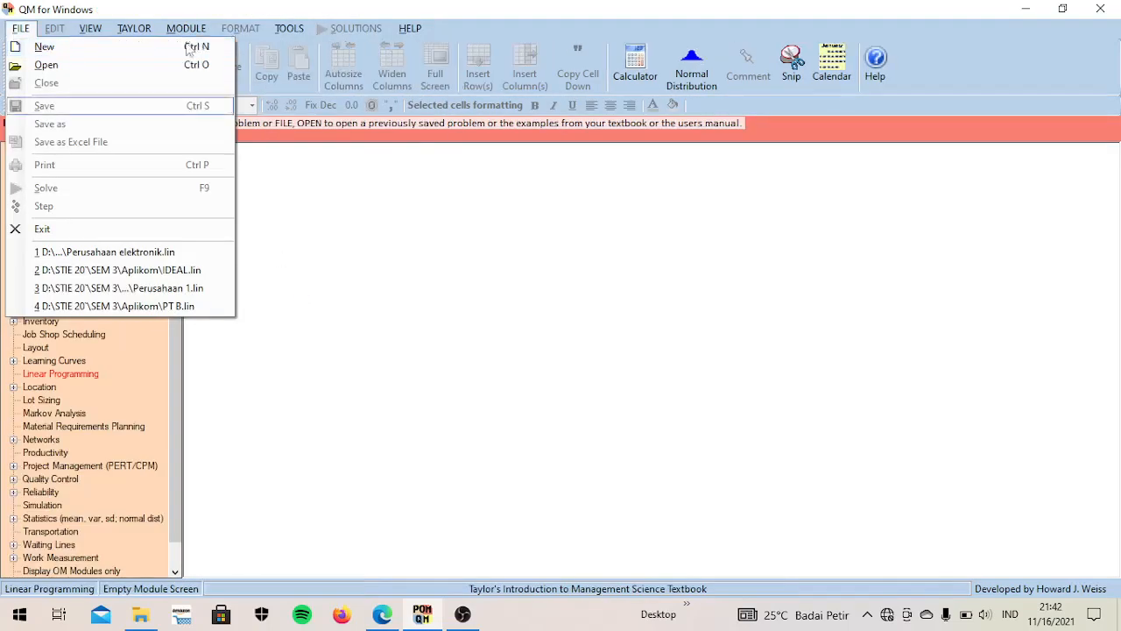
pyautogui.click(127, 40)
pyautogui.click(26, 28)
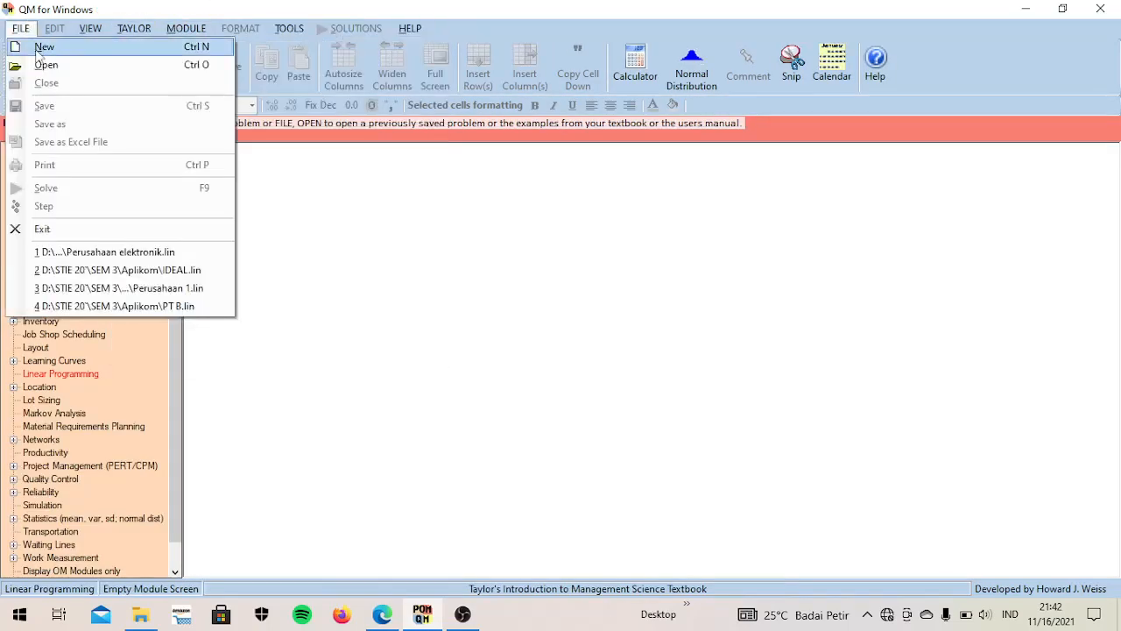
pyautogui.click(36, 50)
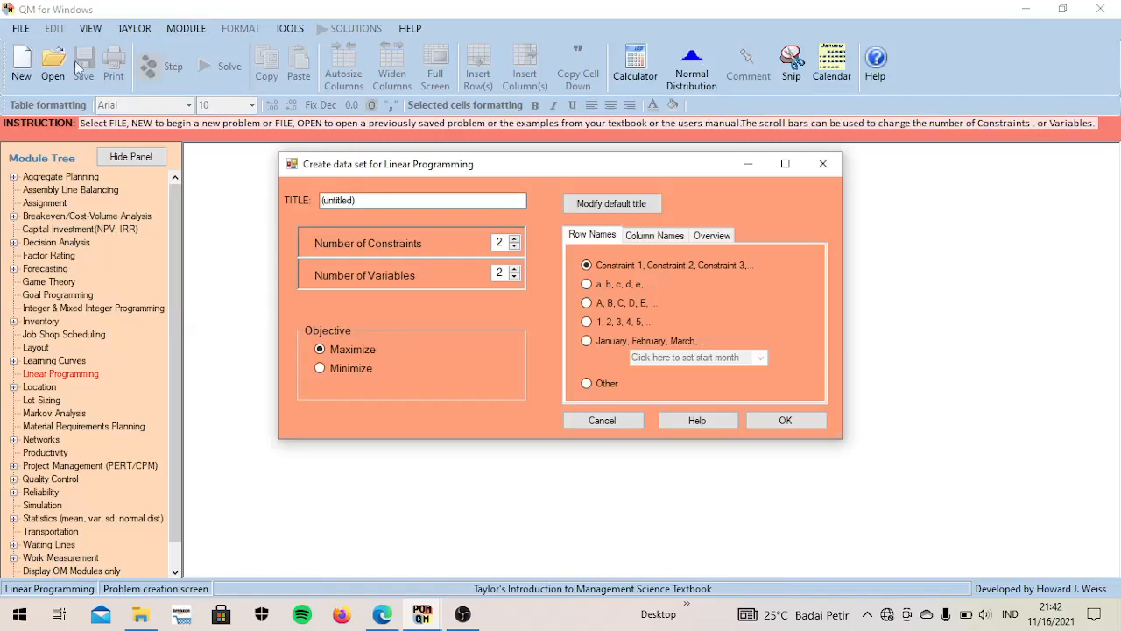
# - Title the data set MINOL and create it with two constraints, two variables and the Maximize objective
pyautogui.click(356, 200)
pyautogui.moveTo(359, 200); pyautogui.dragTo(311, 207)
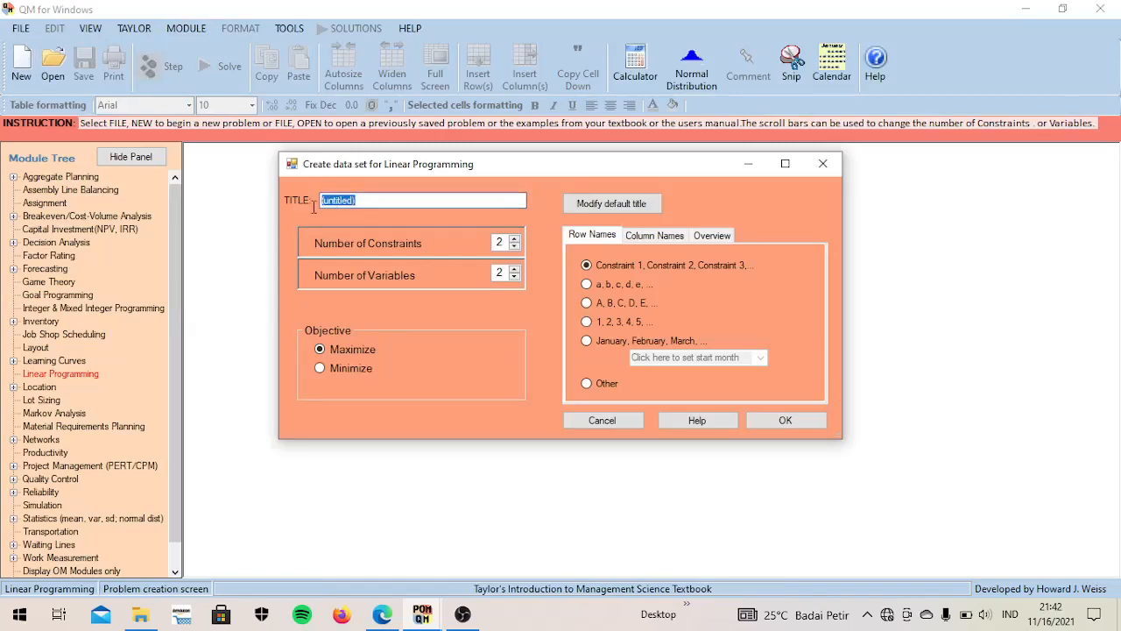
pyautogui.press('BackSpace')
pyautogui.write('M')
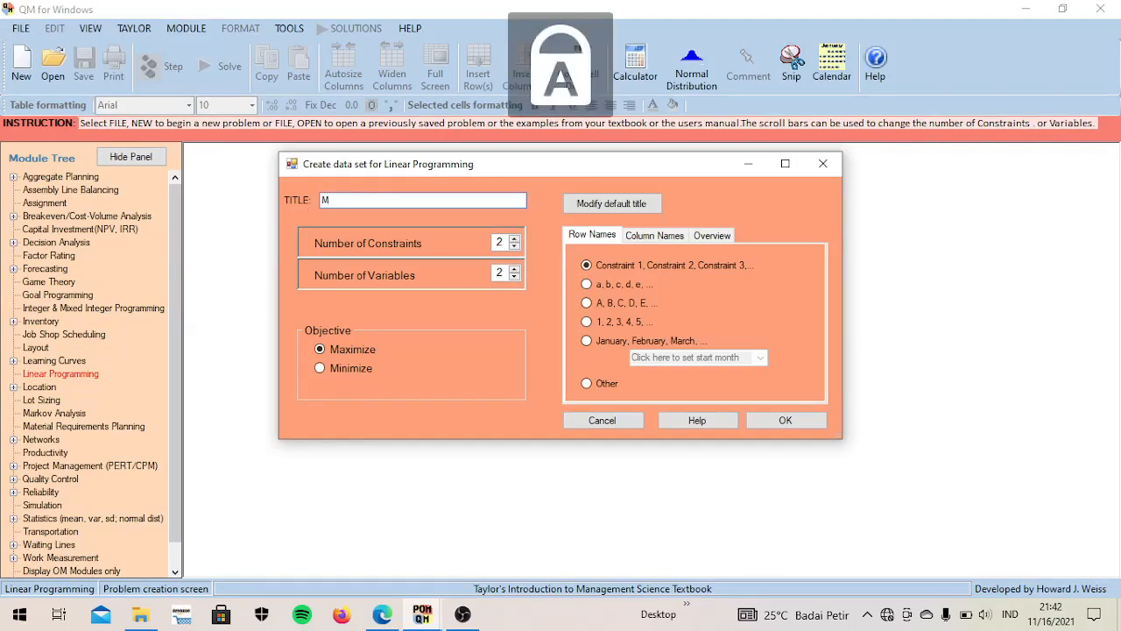
pyautogui.write('INOL')
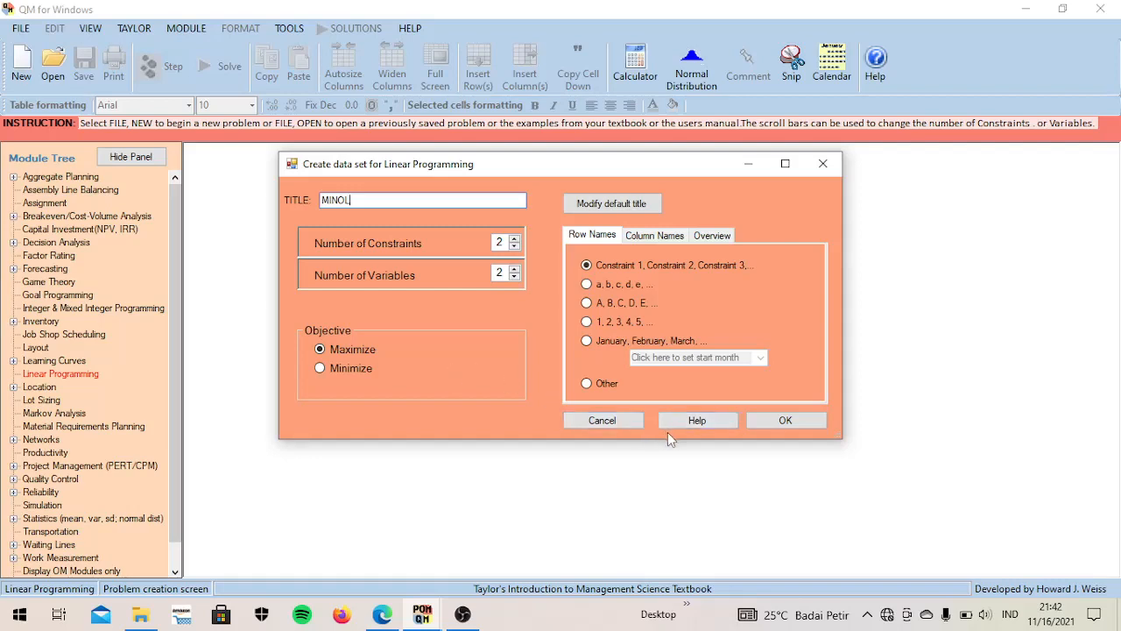
pyautogui.click(782, 421)
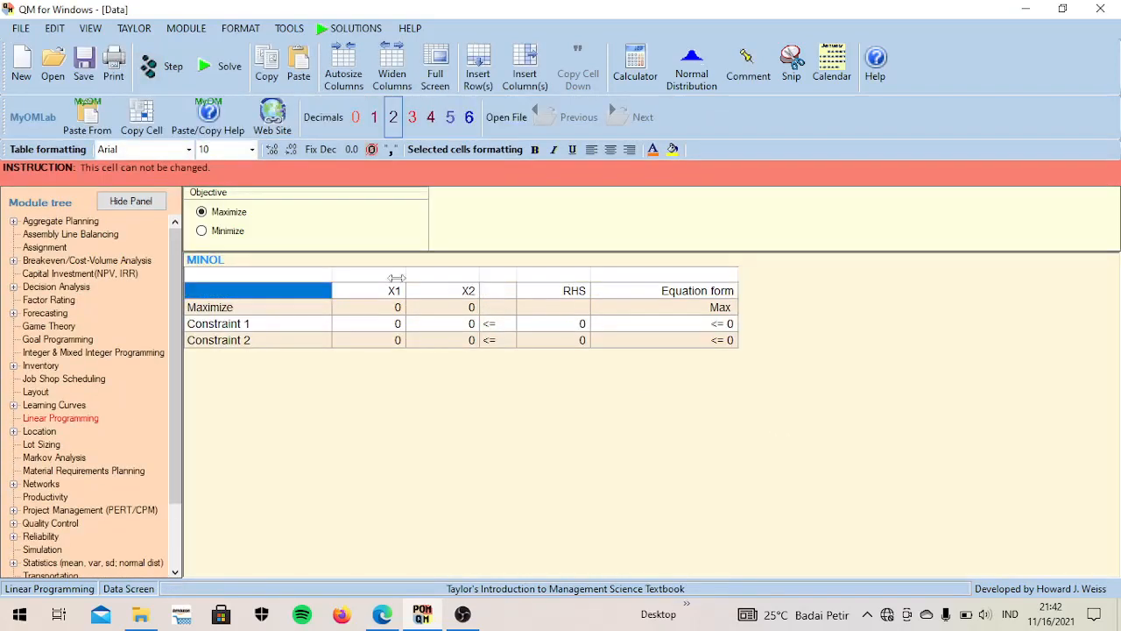
# - Rename the variables X1 and X2 as MEJA and KURSI
pyautogui.click(397, 295)
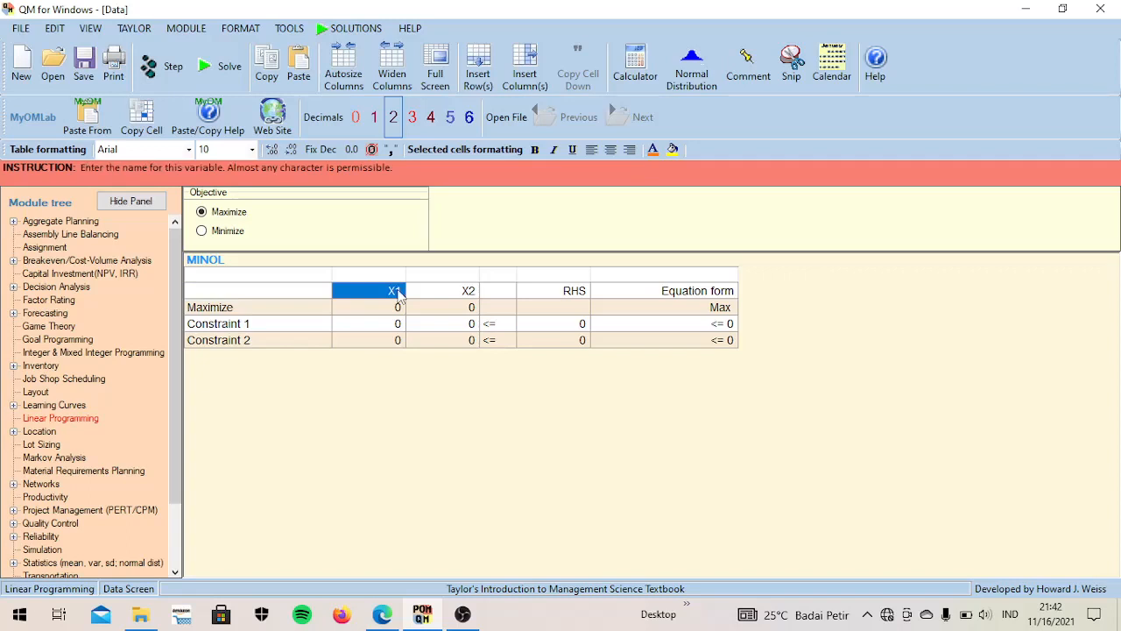
pyautogui.write('M')
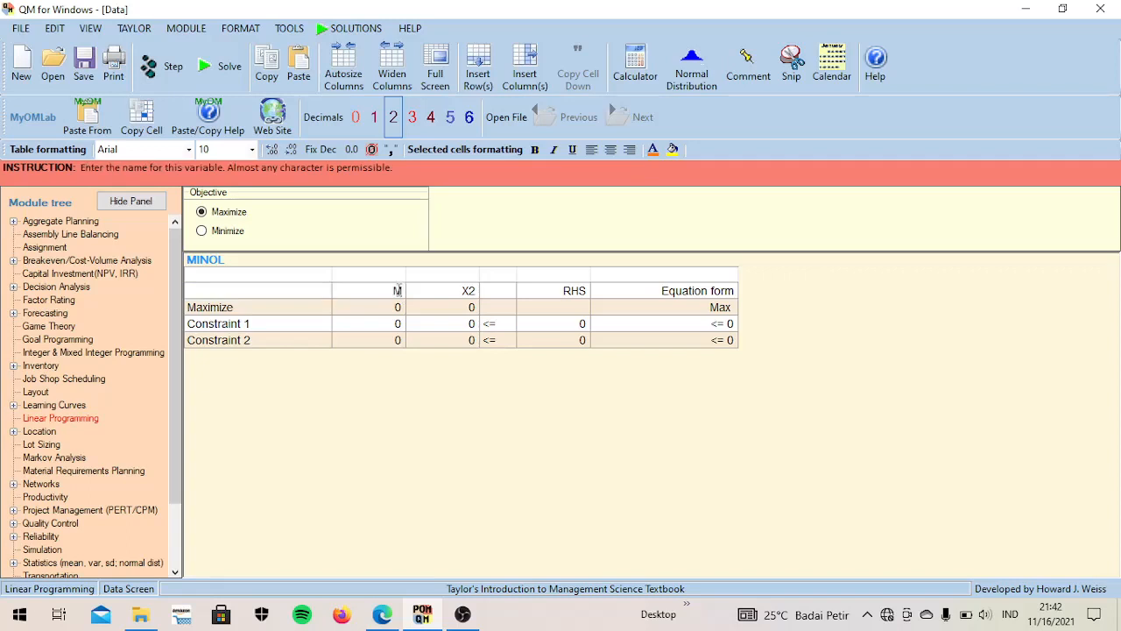
pyautogui.write('EJA')
pyautogui.press('Return')
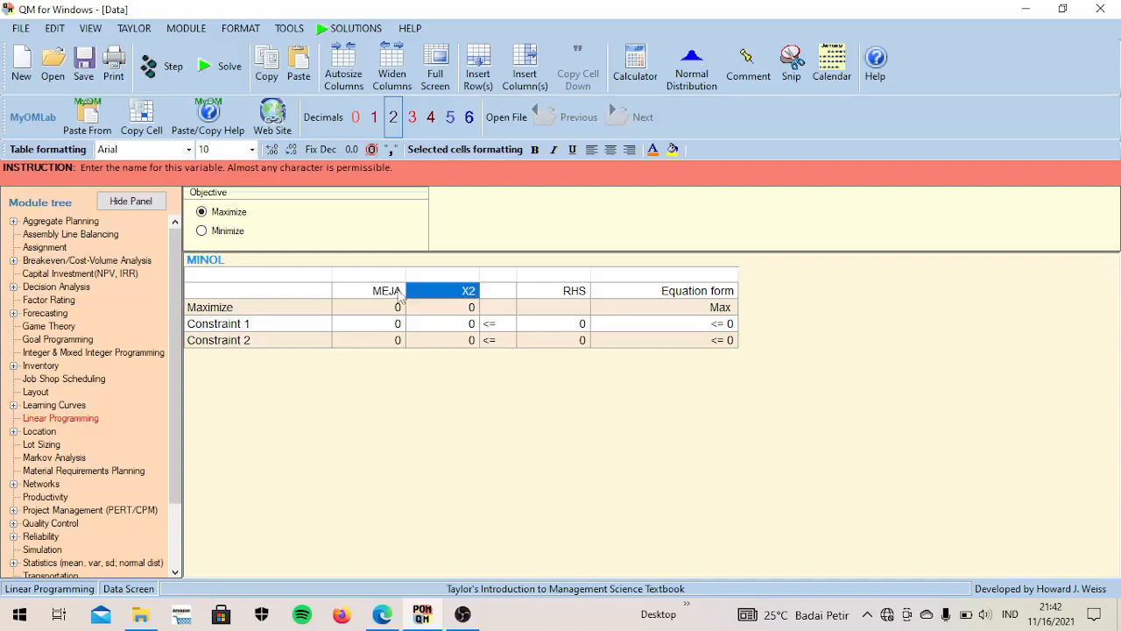
pyautogui.write('KURSI')
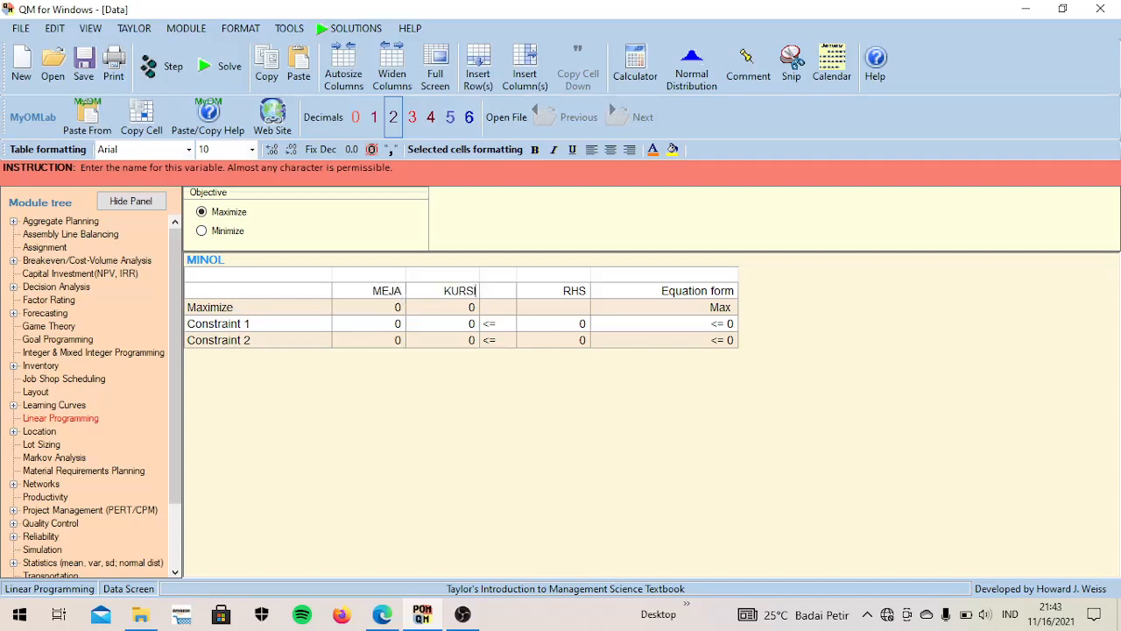
# - Rename Constraint 1 as PENGECATAN
pyautogui.click(276, 326)
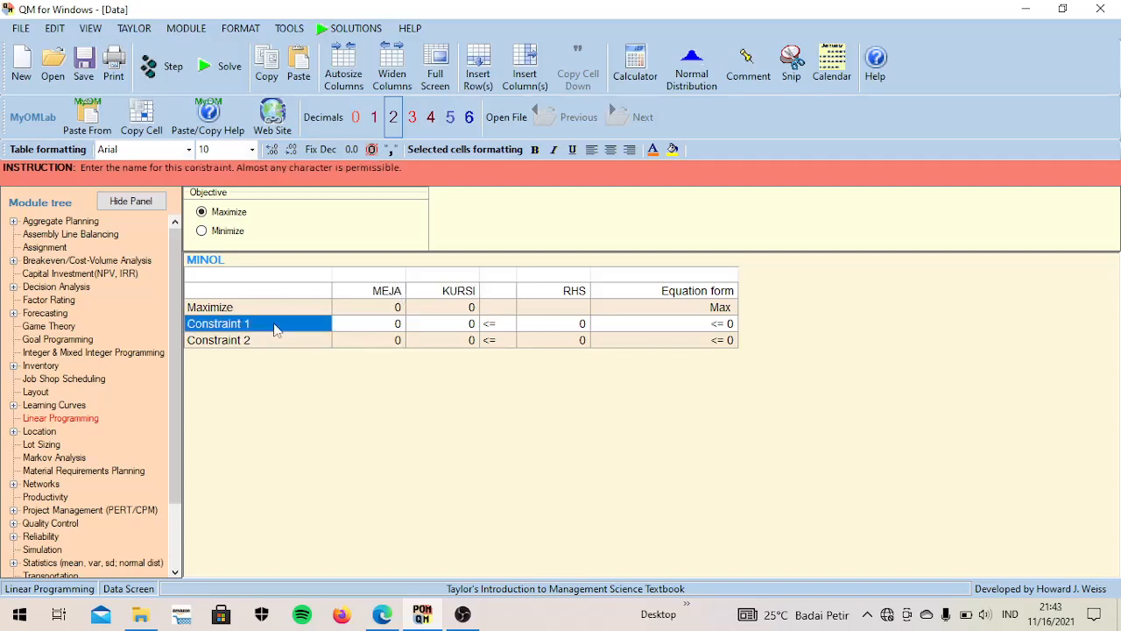
pyautogui.write('PENGECAT')
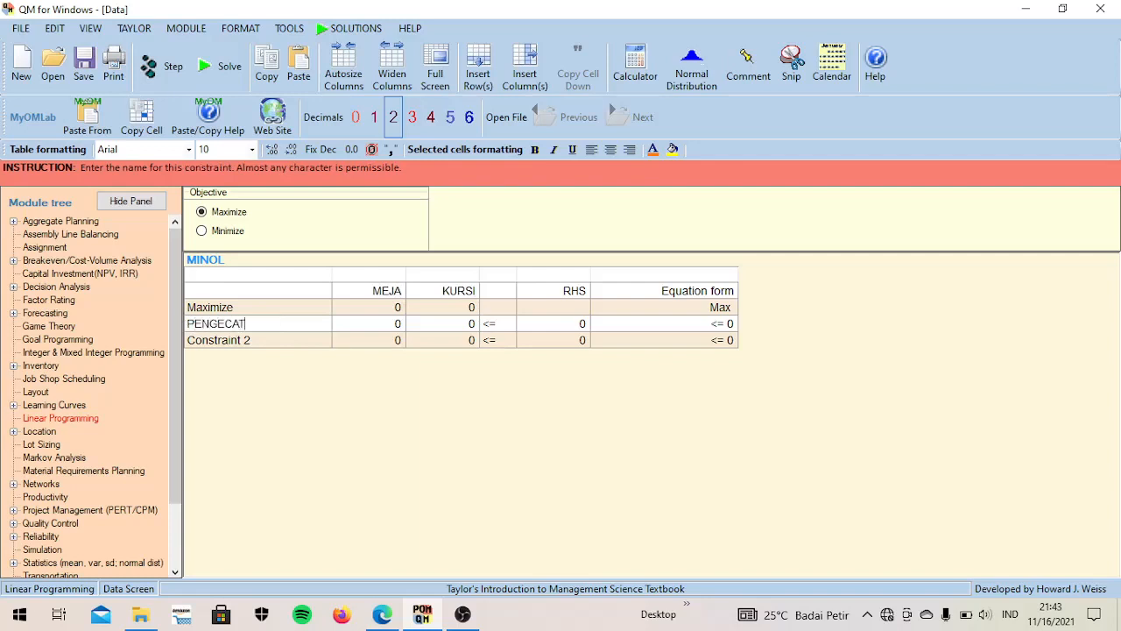
pyautogui.write('AN')
pyautogui.press('Return')
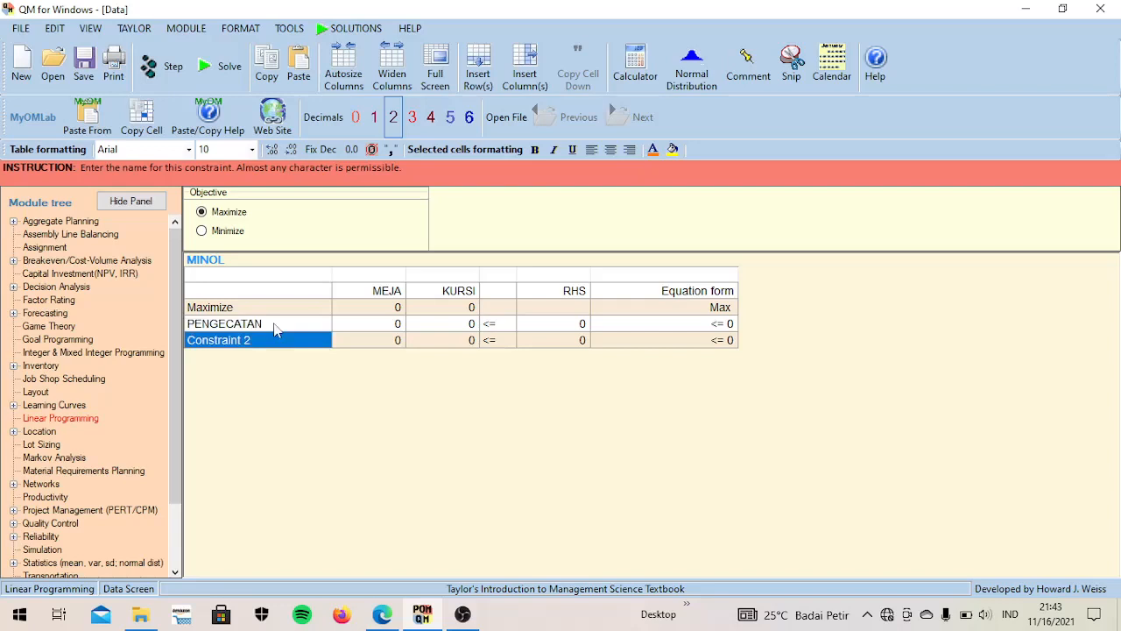
# - Rename the first constraint as TUKANG KAYU and the second constraint as PENGECATAN
pyautogui.click(274, 328)
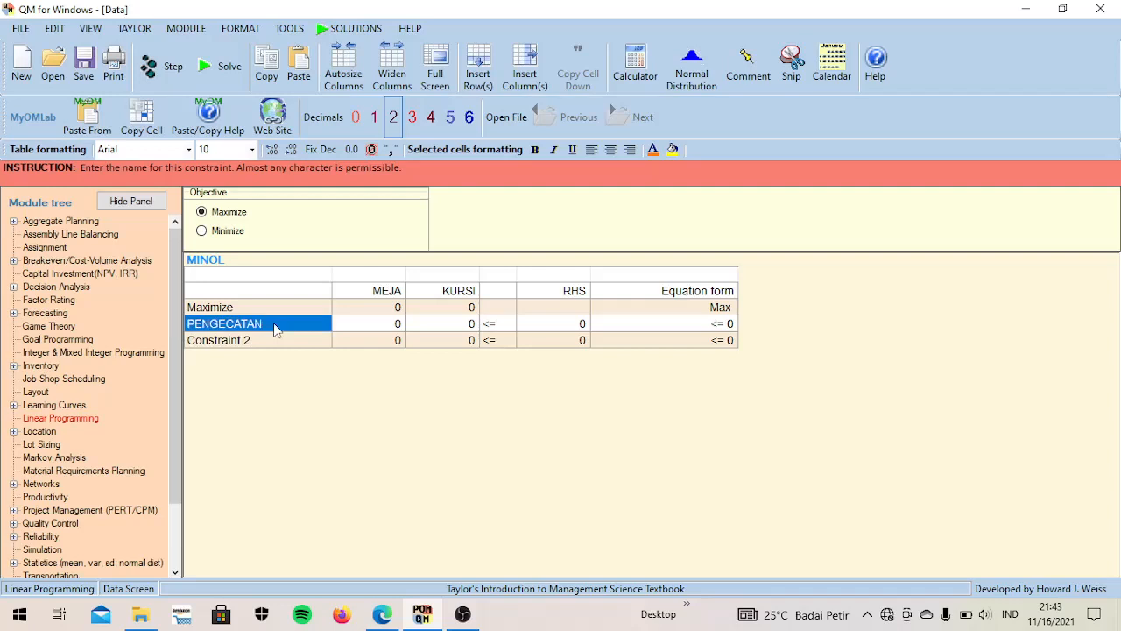
pyautogui.doubleClick(235, 330)
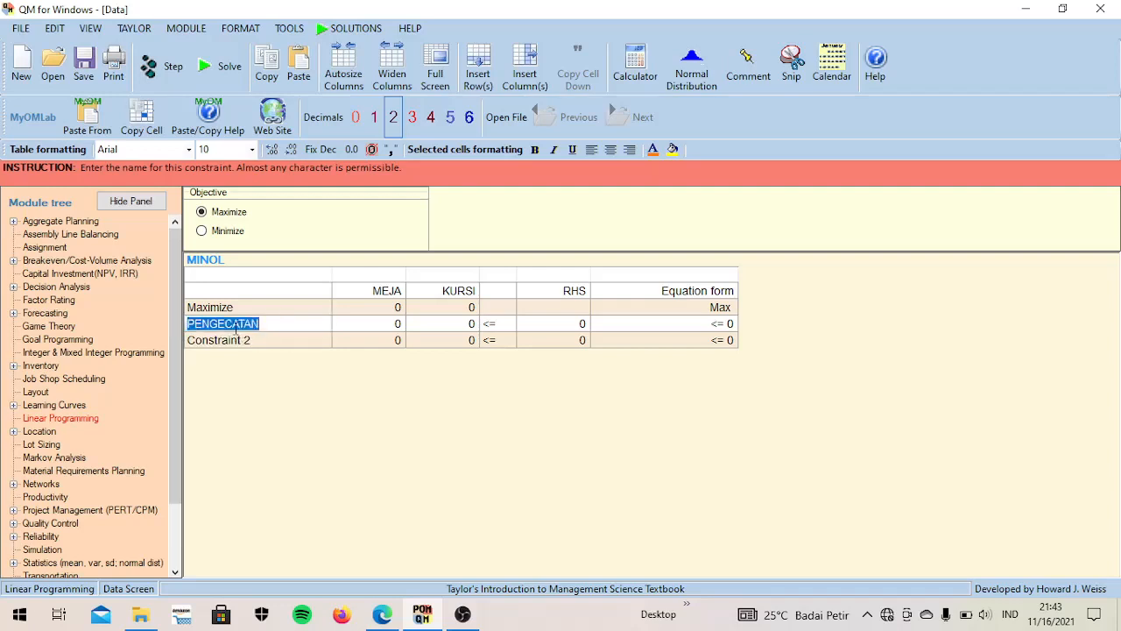
pyautogui.press('BackSpace')
pyautogui.write('PEKER')
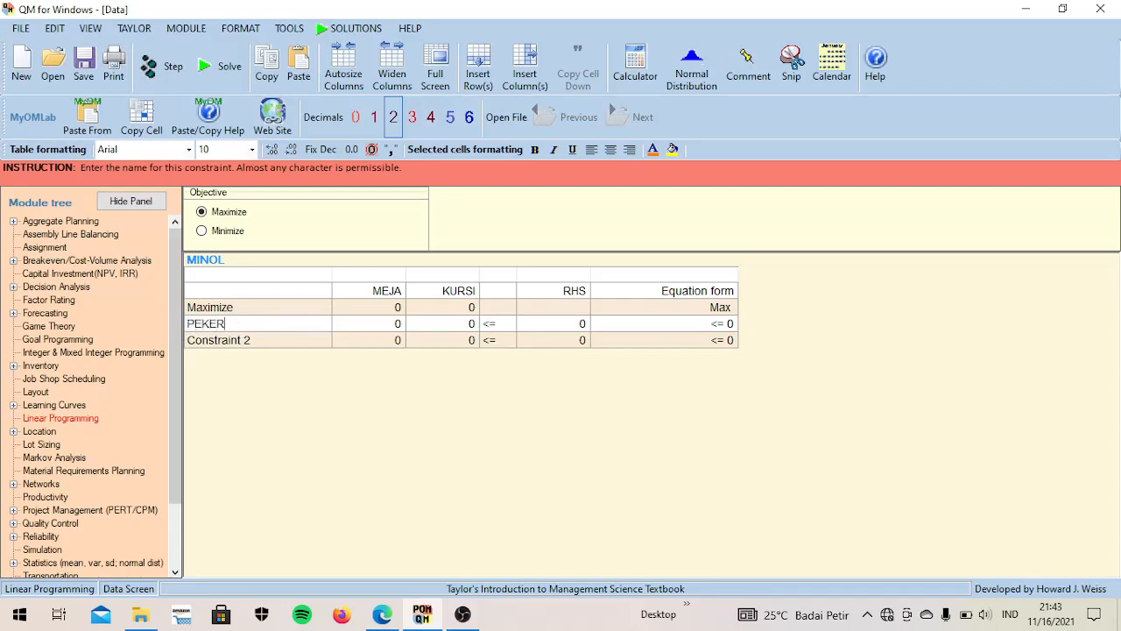
pyautogui.press('BackSpace')
pyautogui.press('BackSpace')
pyautogui.press('BackSpace')
pyautogui.press('BackSpace')
pyautogui.press('BackSpace')
pyautogui.write('TUKANG KAYU')
pyautogui.click(234, 337)
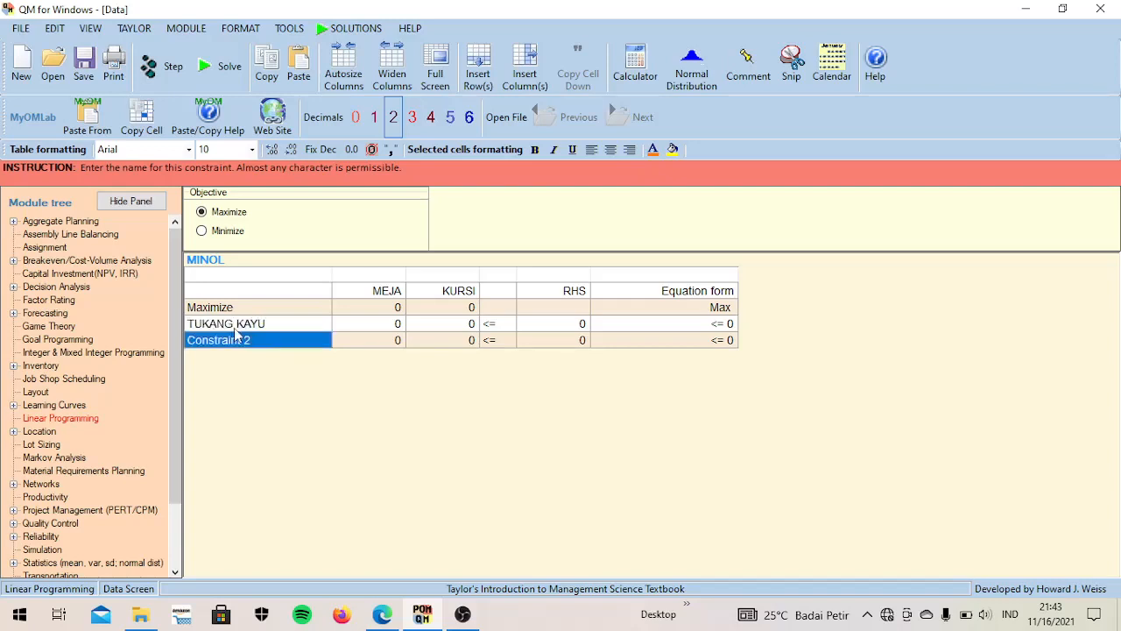
pyautogui.write('PENGE')
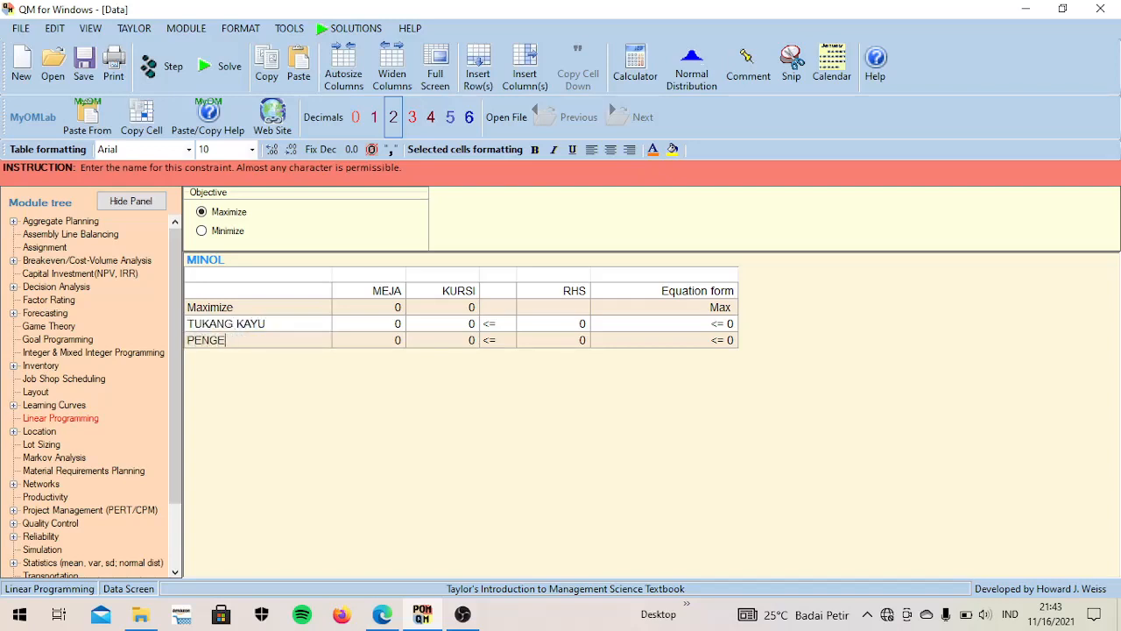
pyautogui.write('CATAN')
# - Enter the constraint coefficients: 4 MEJA and 3 KURSI for TUKANG KAYU, 2 MEJA and 1 KURSI for PENGECATAN
pyautogui.click(366, 326)
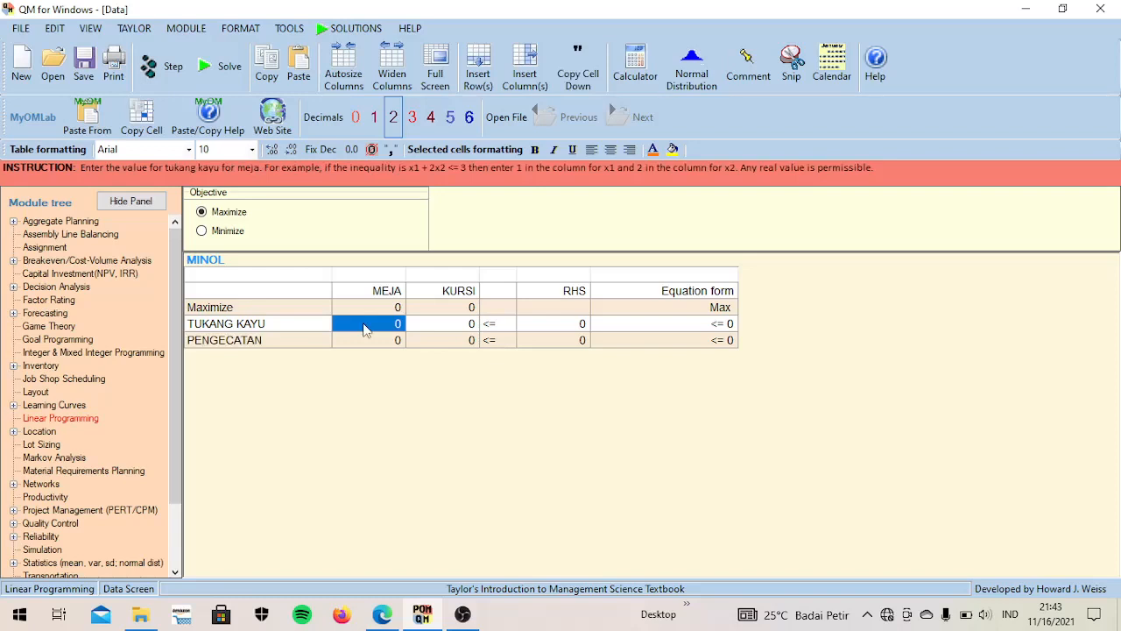
pyautogui.write('4')
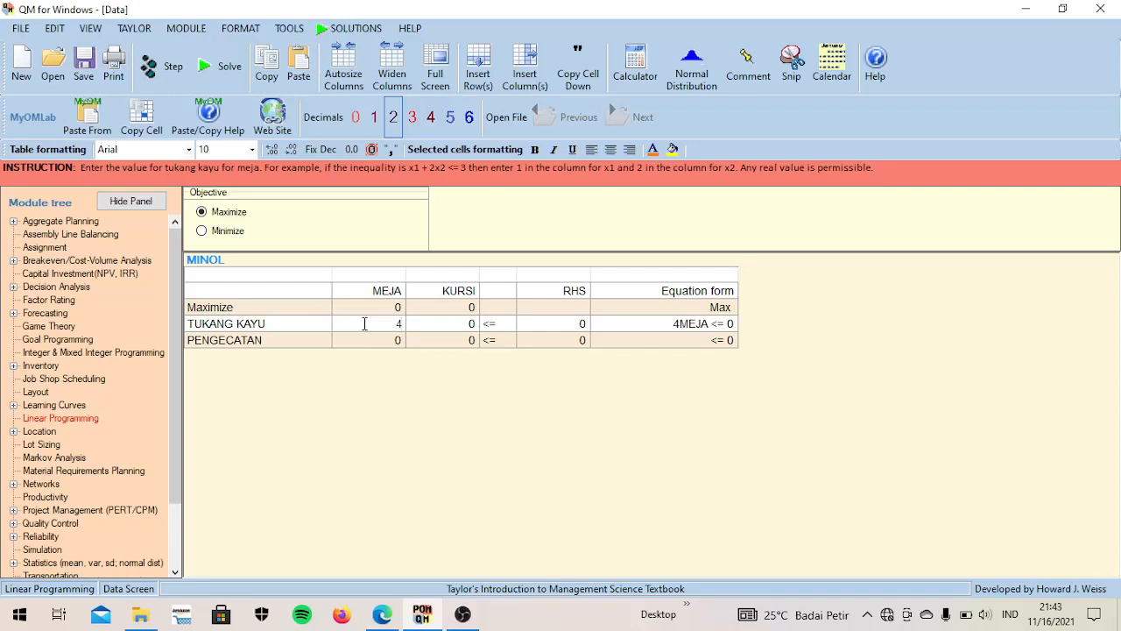
pyautogui.press('Return')
pyautogui.write('2')
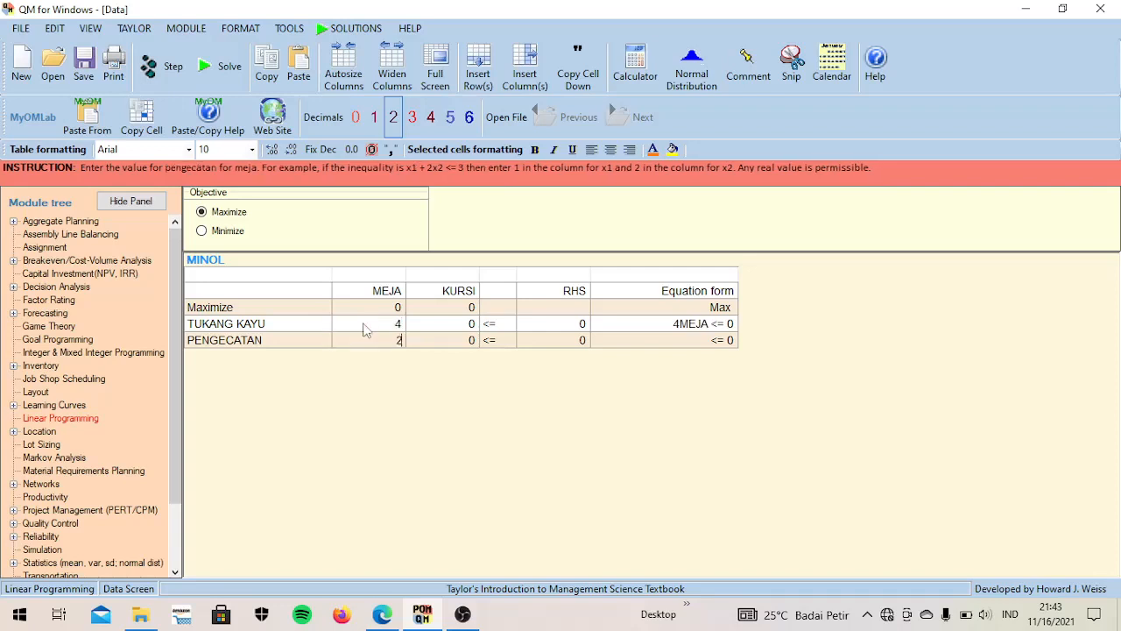
pyautogui.click(433, 324)
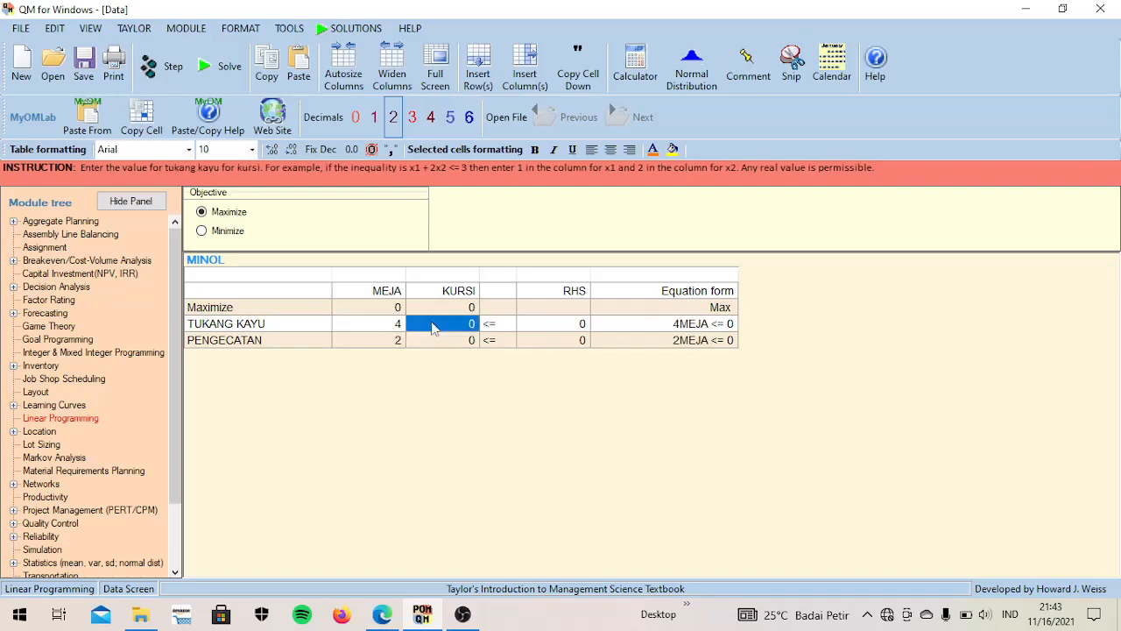
pyautogui.write('3')
pyautogui.press('Return')
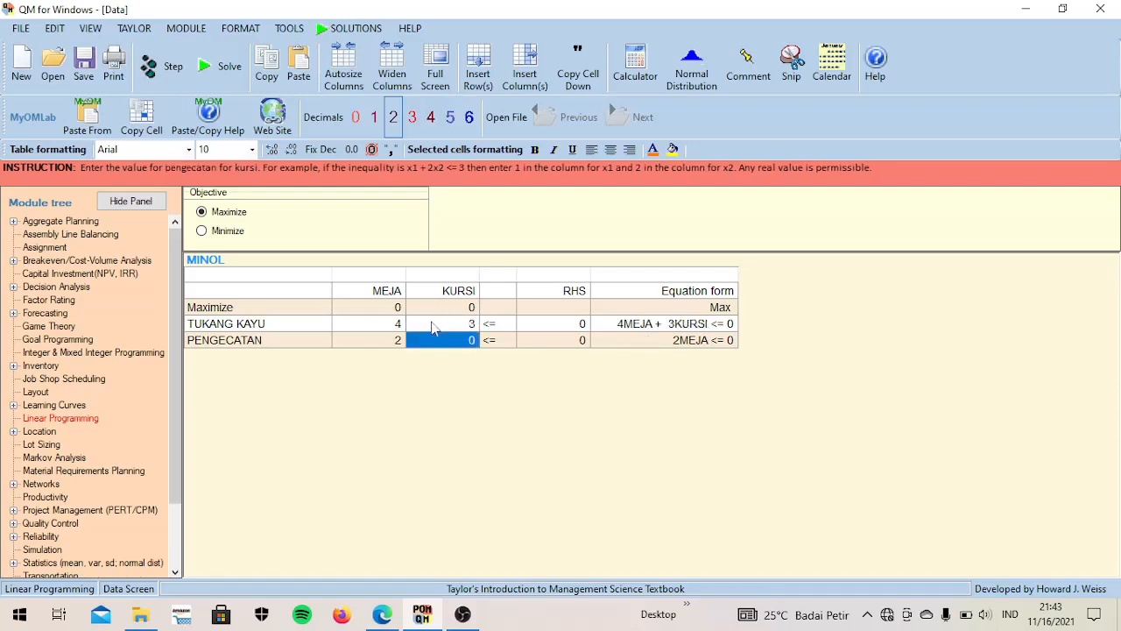
pyautogui.write('1')
pyautogui.press('Return')
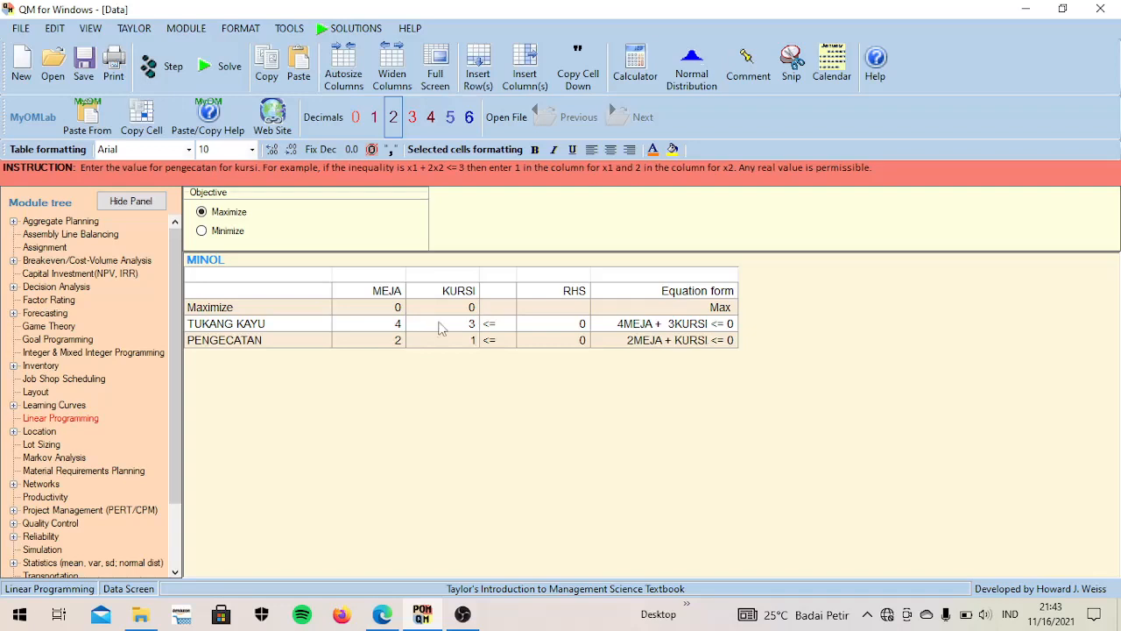
# - Set the right-hand side limits to 240 for TUKANG KAYU and 100 for PENGECATAN
pyautogui.click(562, 328)
pyautogui.write('240')
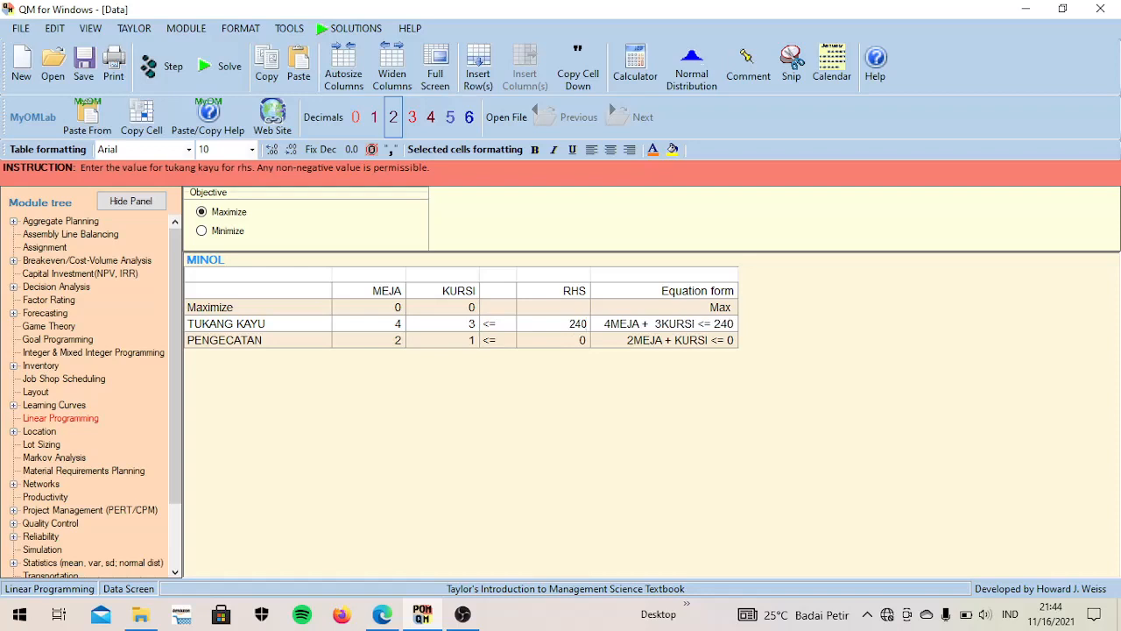
pyautogui.press('Return')
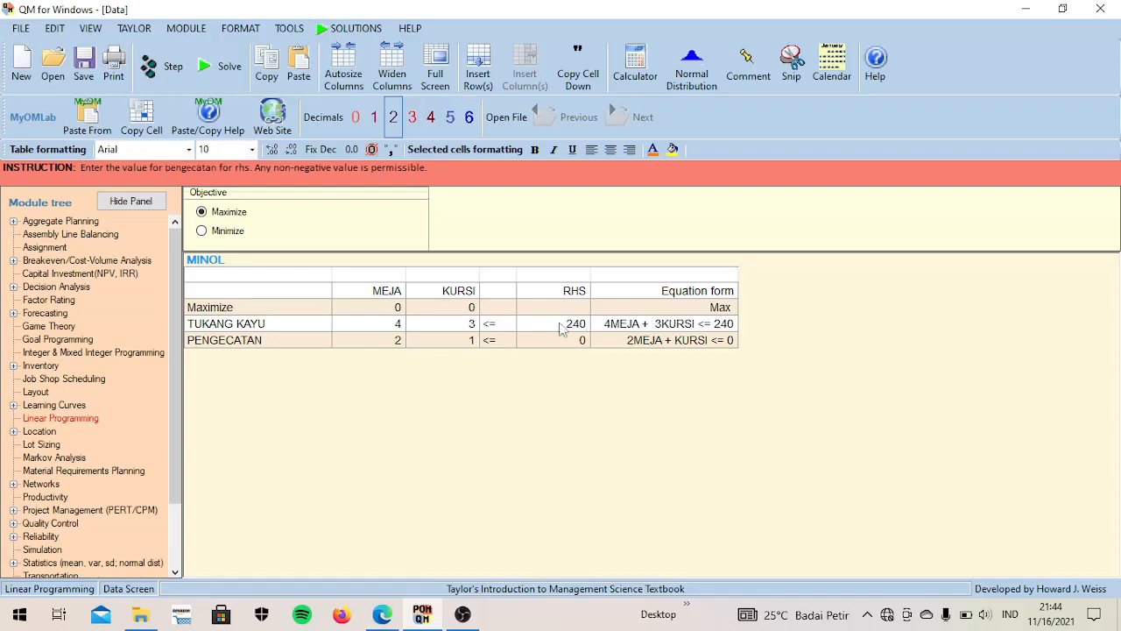
pyautogui.write('200')
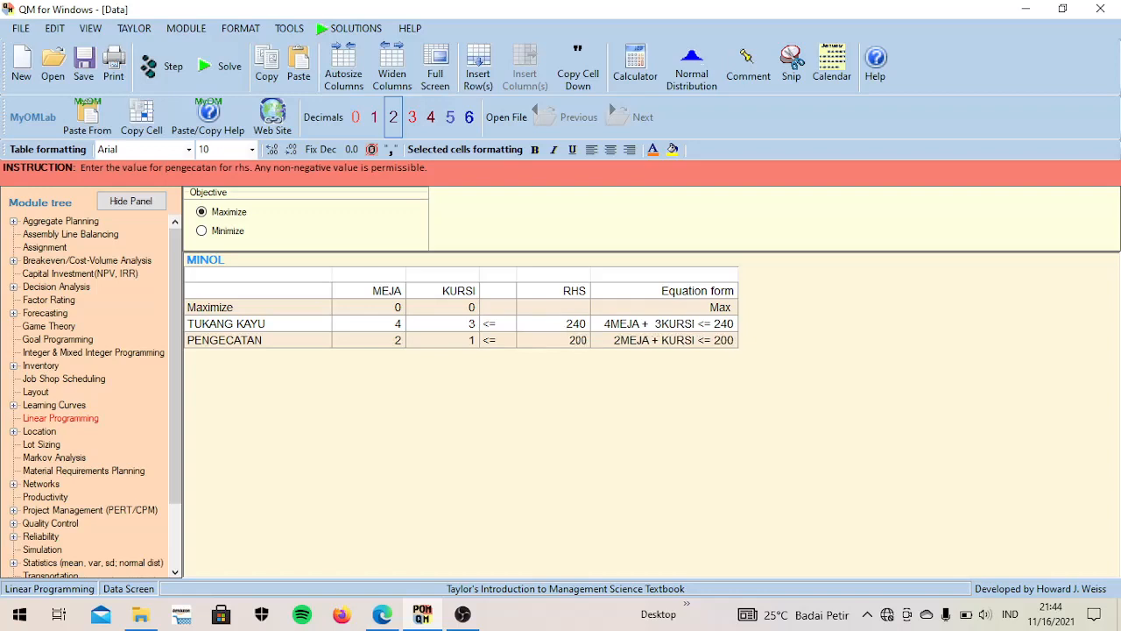
pyautogui.write('O')
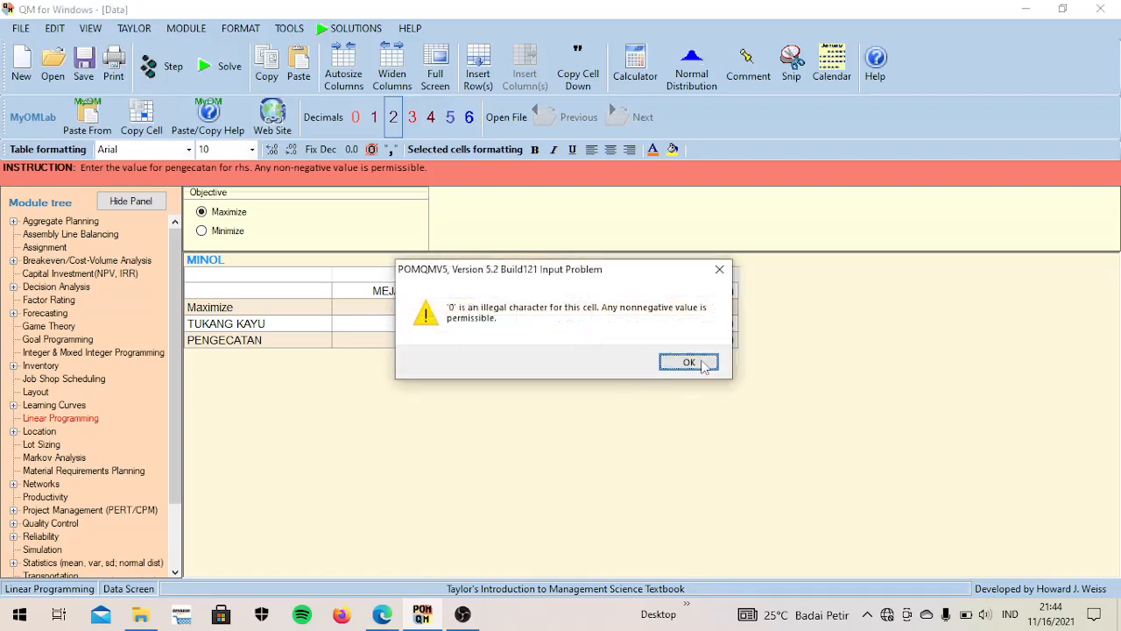
pyautogui.click(704, 362)
pyautogui.write('1')
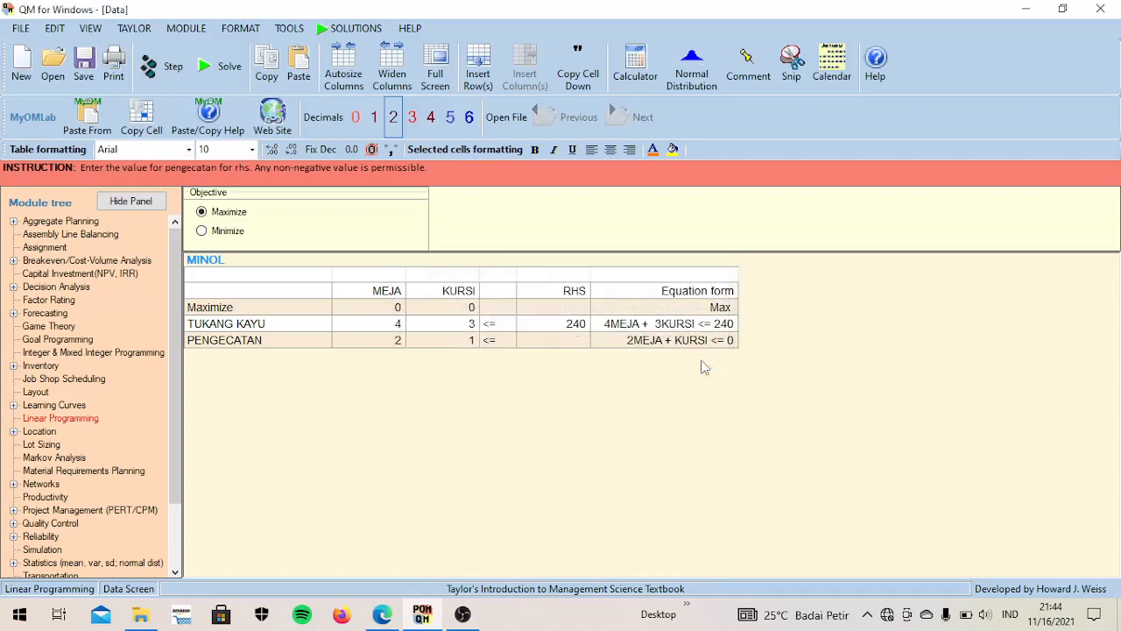
pyautogui.write('00')
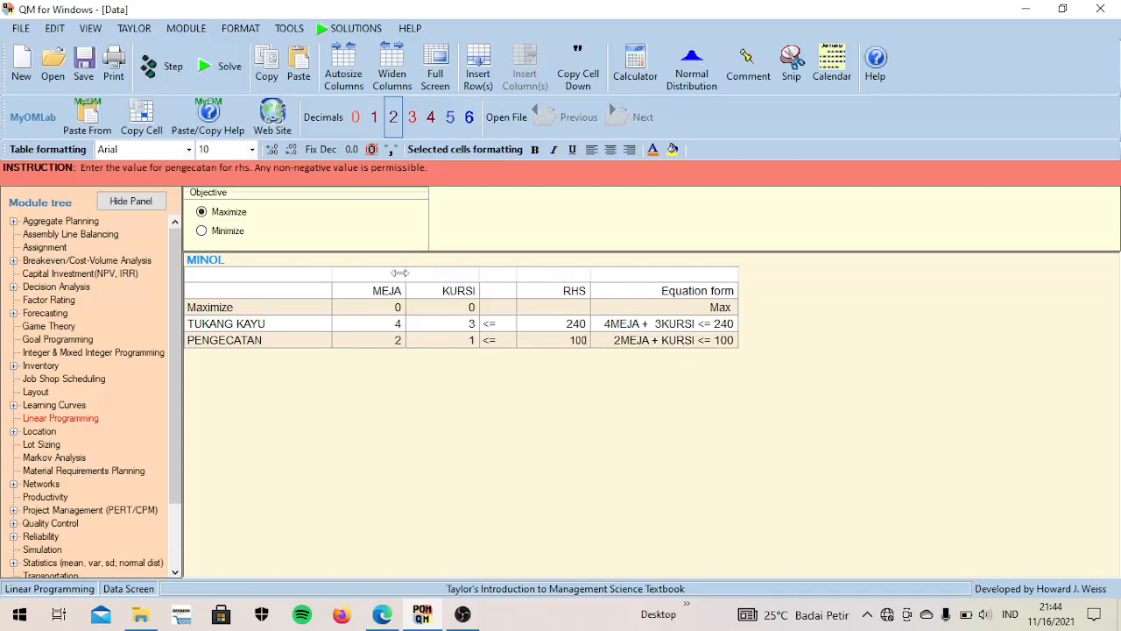
# - Set the Maximize objective coefficients to 7 for MEJA and 5 for KURSI, and solve the model
pyautogui.click(399, 310)
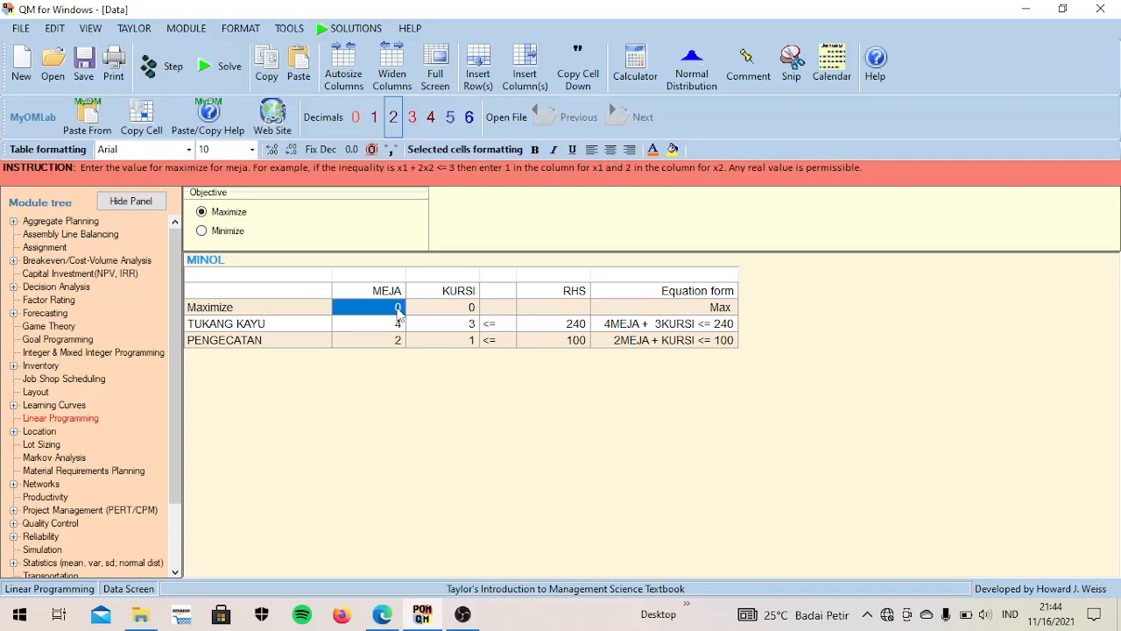
pyautogui.write('7')
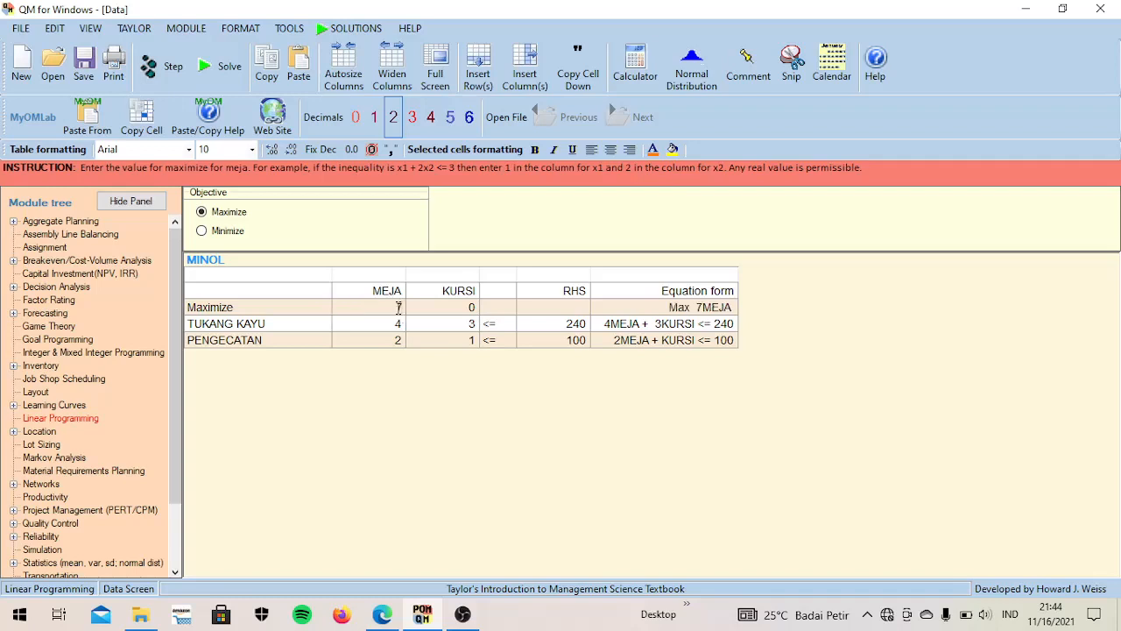
pyautogui.press('Tab')
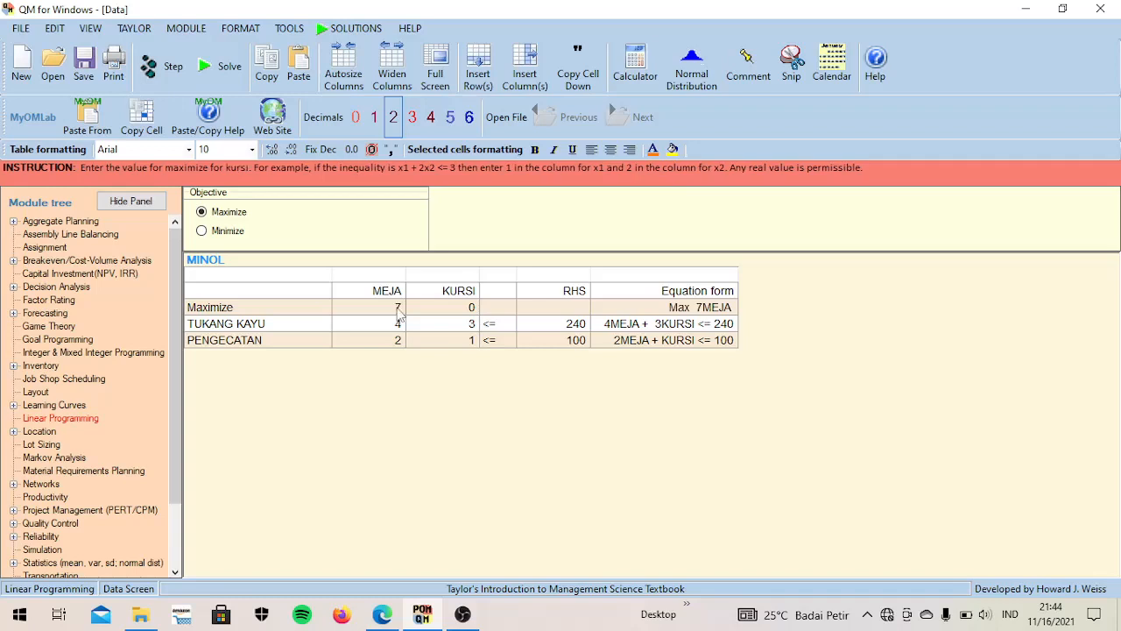
pyautogui.write('5')
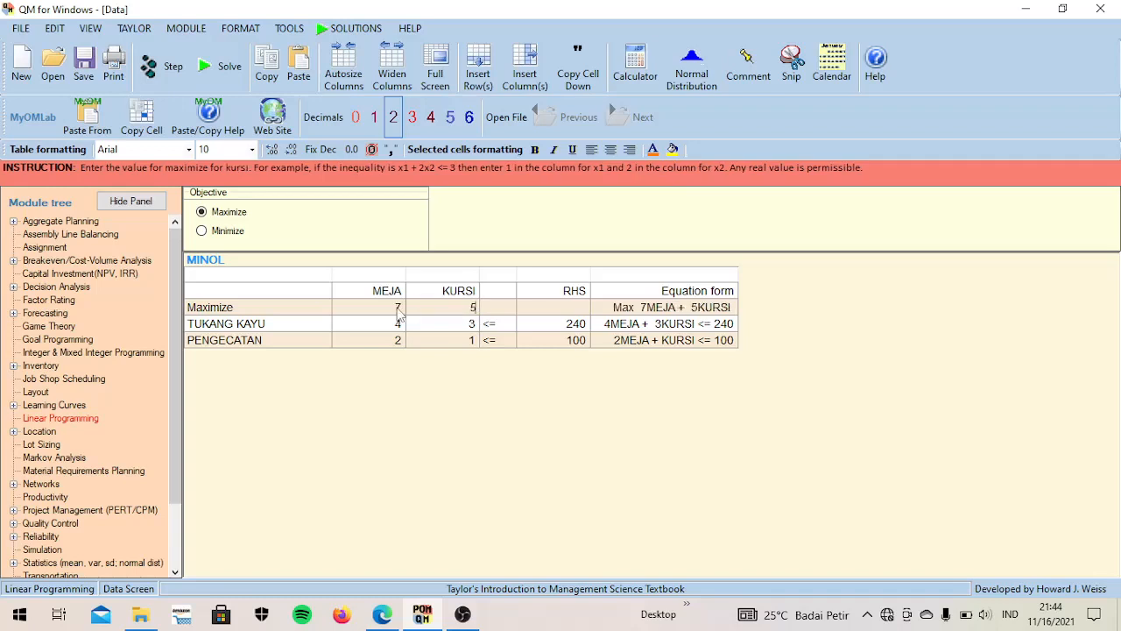
pyautogui.click(225, 69)
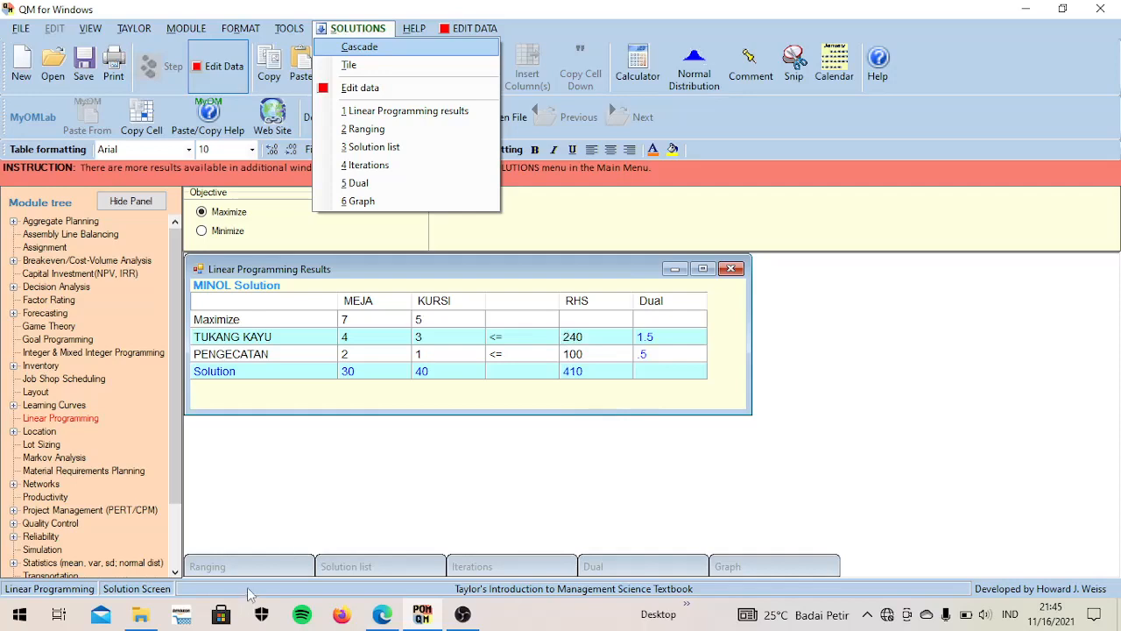
# - Review the Ranging and Solution list results of the MINOL solution, minimizing each window after viewing it
pyautogui.click(276, 562)
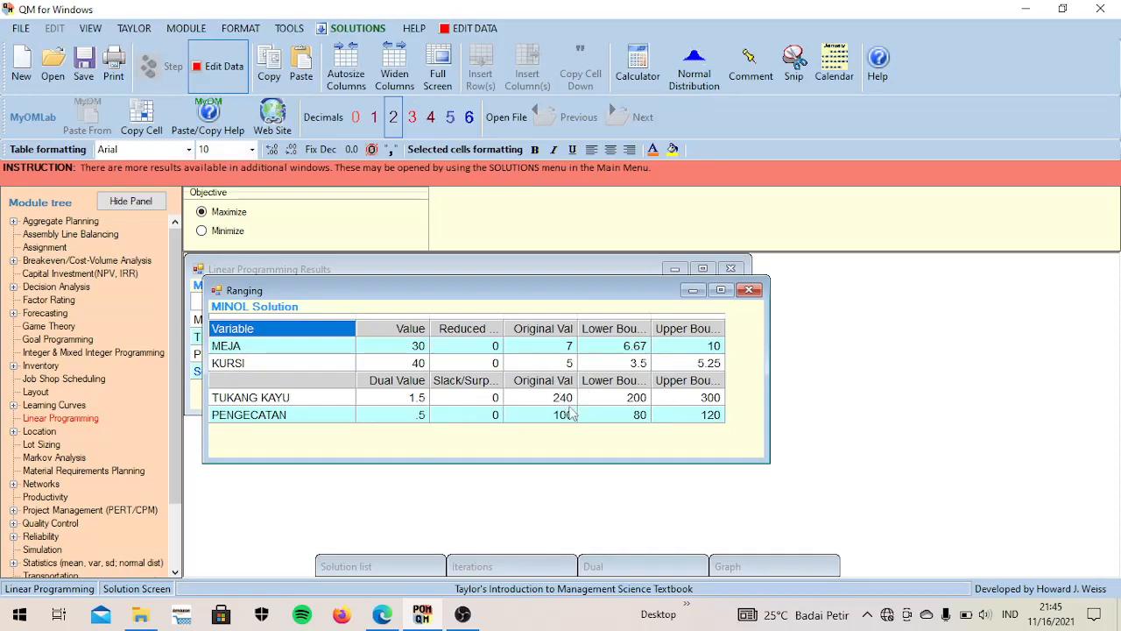
pyautogui.click(693, 290)
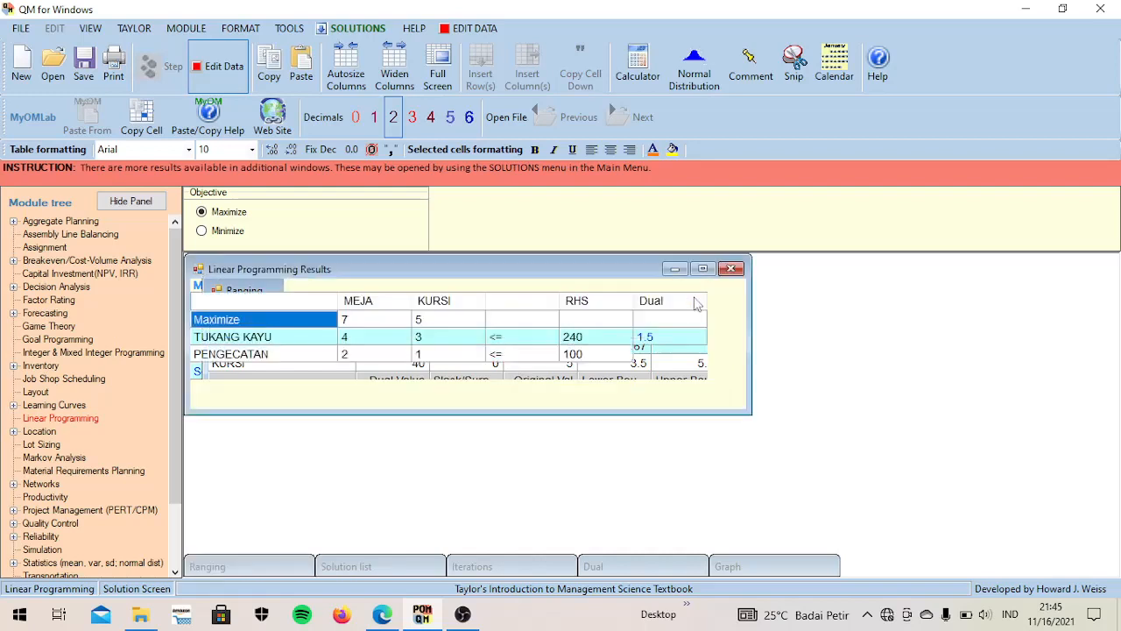
pyautogui.click(406, 569)
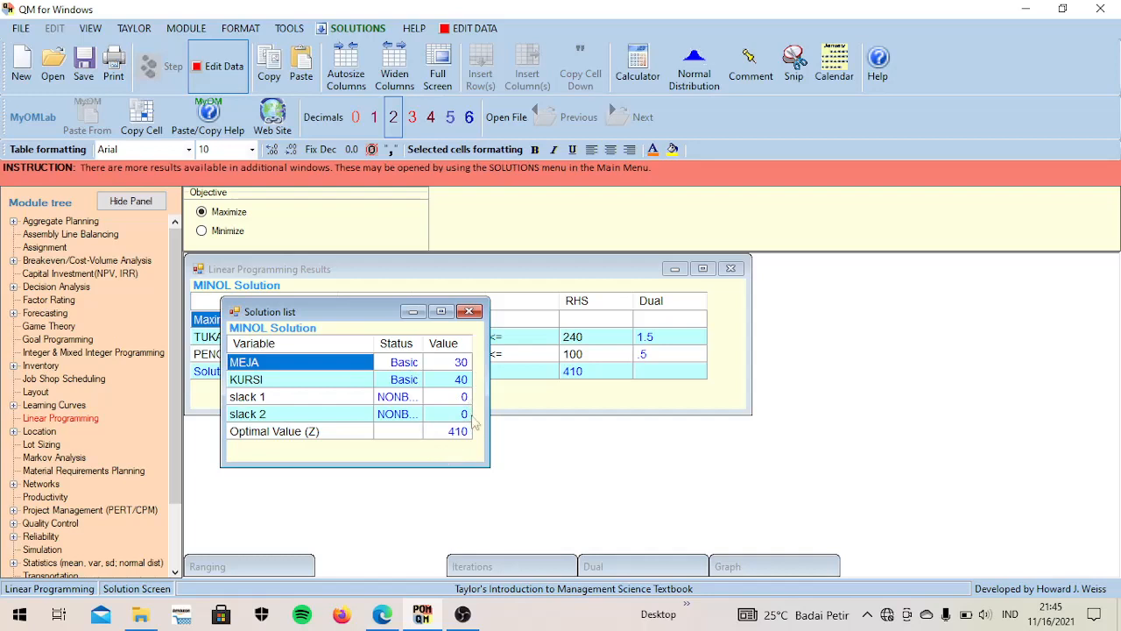
pyautogui.click(413, 312)
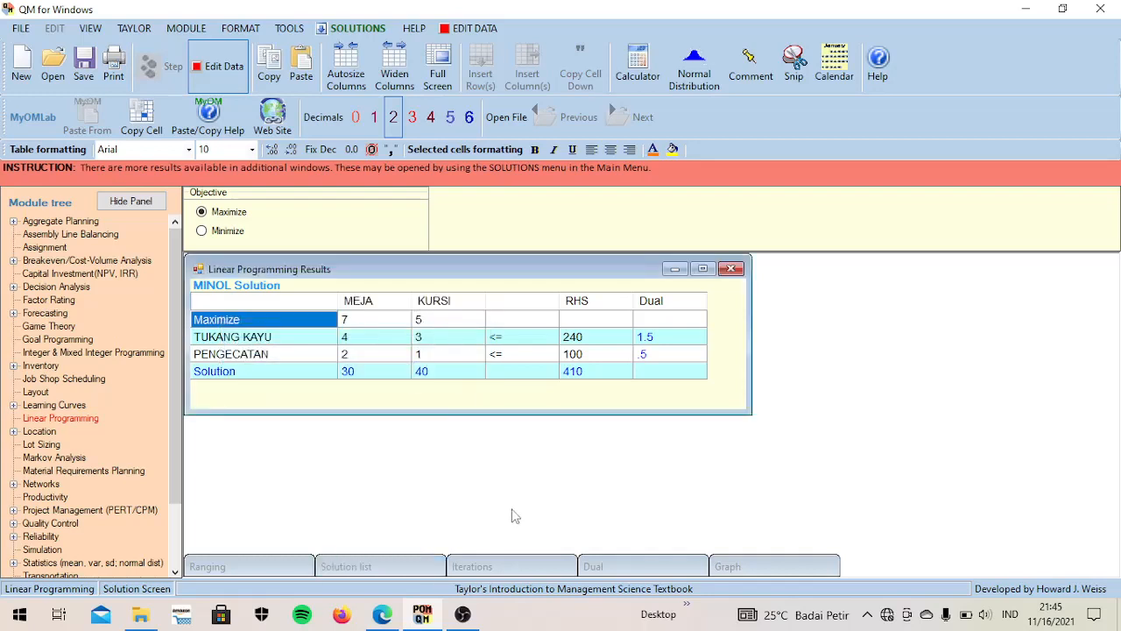
# - Examine the simplex Iterations and the Graph of the MINOL solution, minimizing each window after viewing it
pyautogui.click(515, 569)
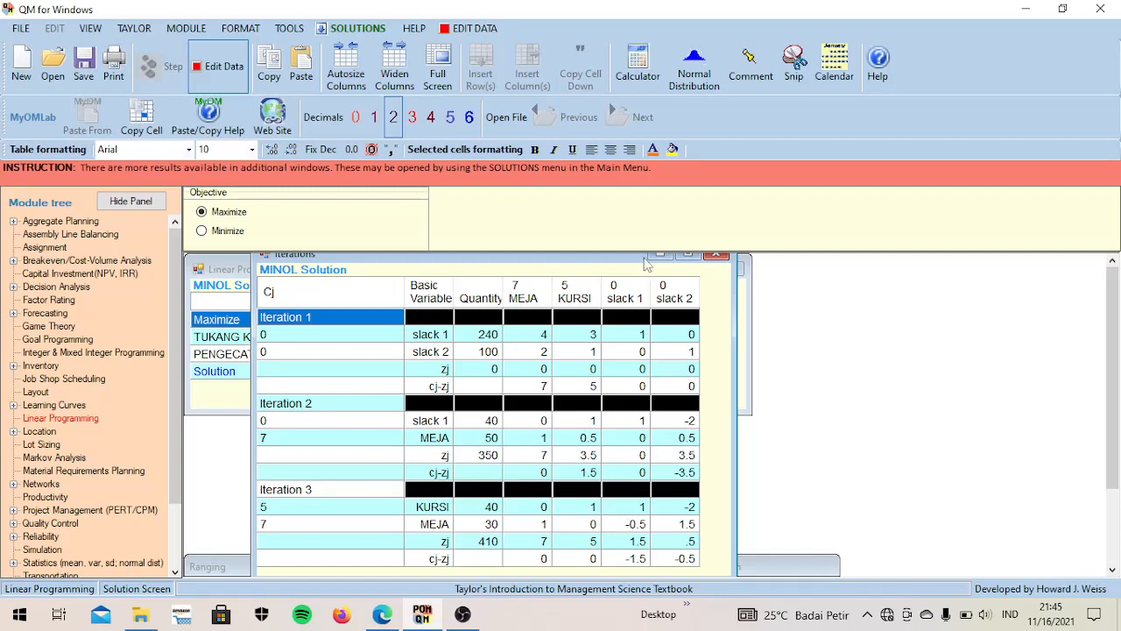
pyautogui.click(660, 254)
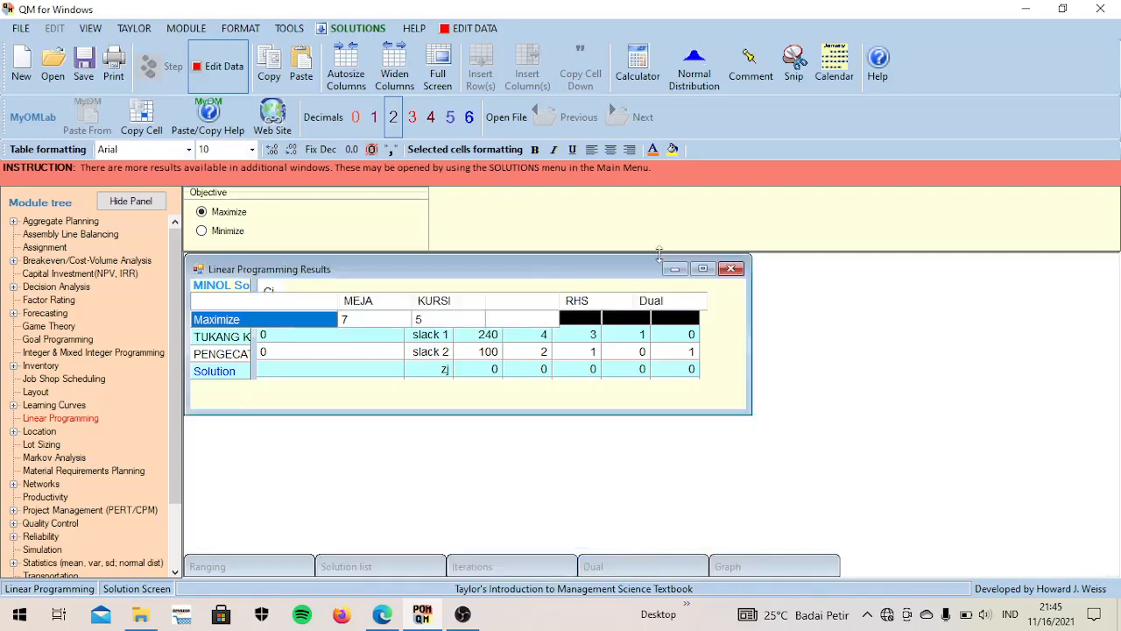
pyautogui.click(760, 569)
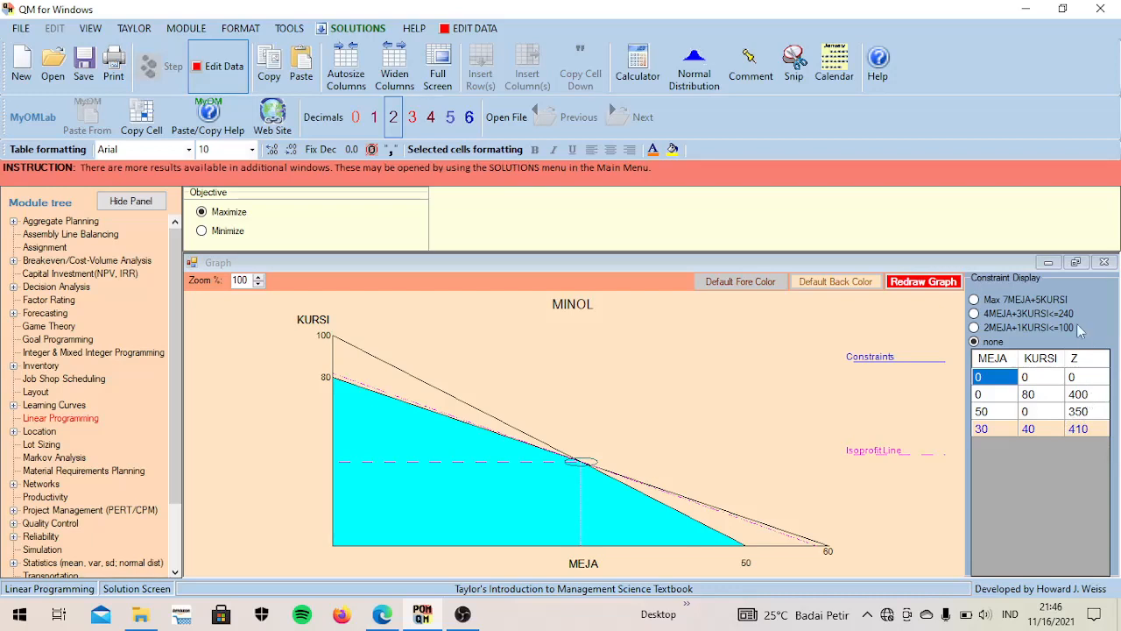
pyautogui.click(1049, 262)
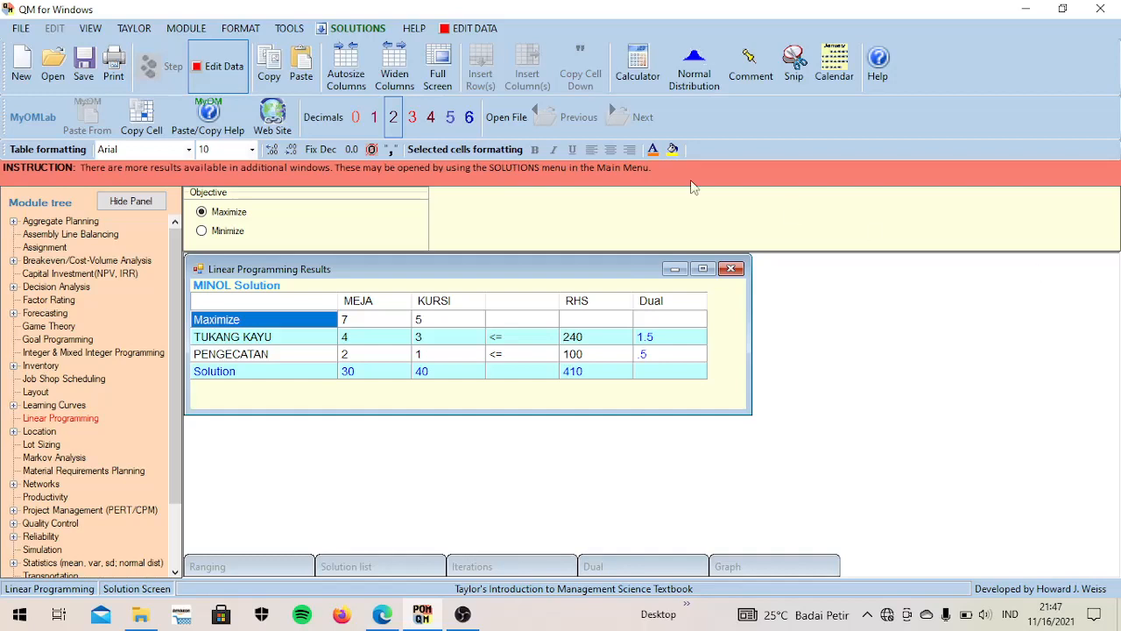
# - Save the model as a Linear Programming file named MINOL in the Aplikom folder
pyautogui.click(85, 70)
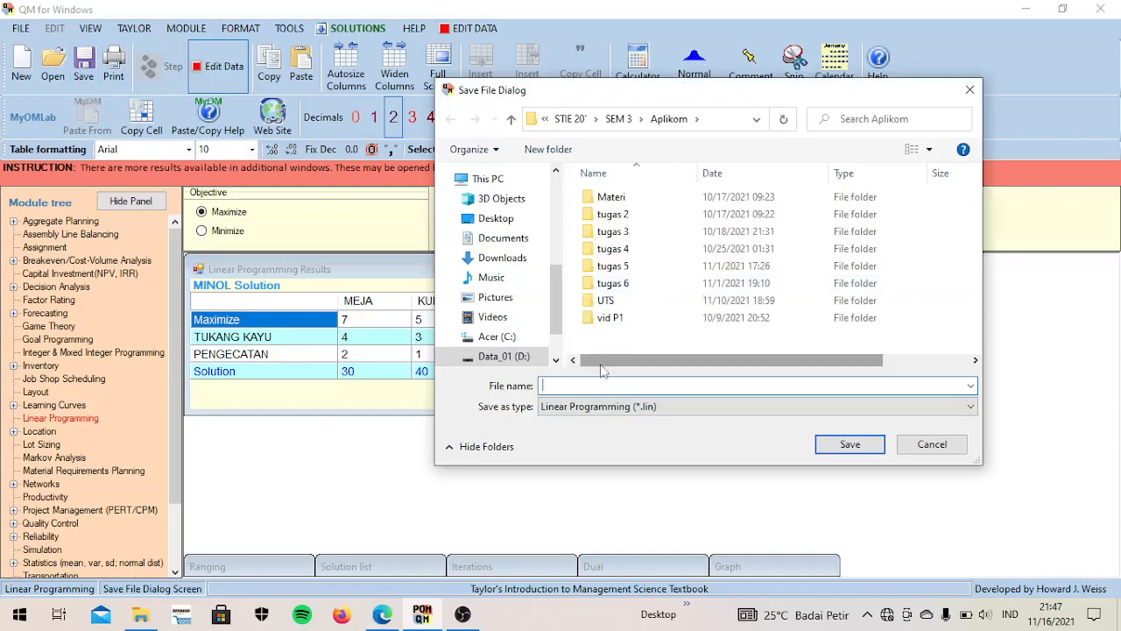
pyautogui.write('MINOL')
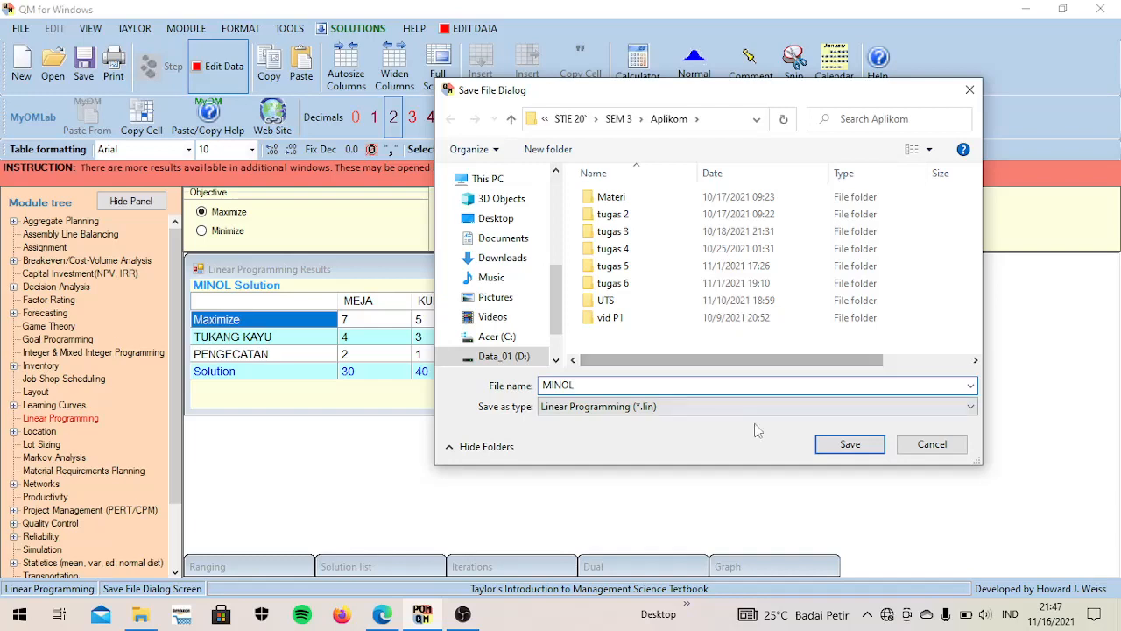
pyautogui.click(837, 453)
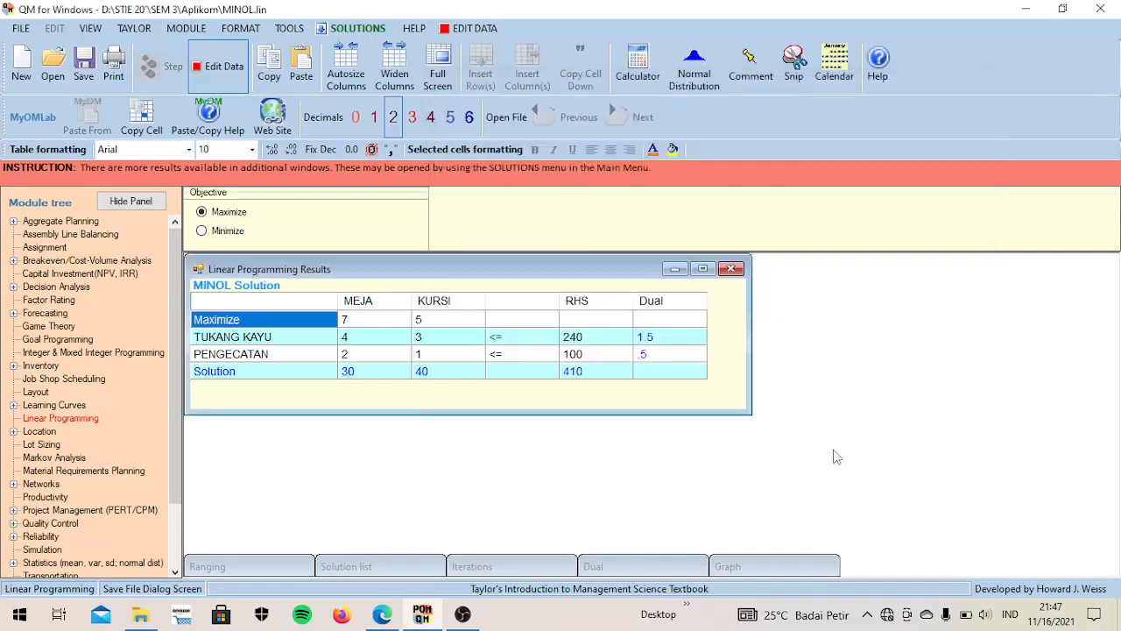